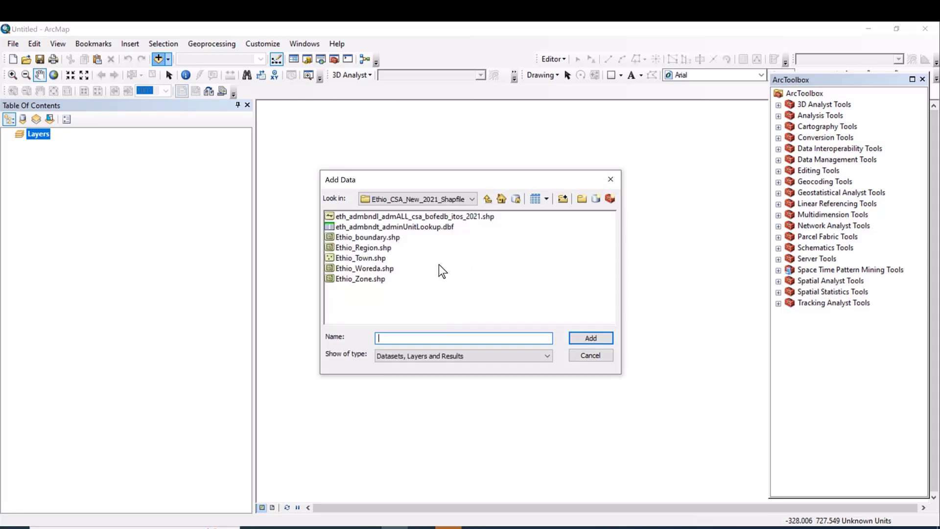
Add the Studyarea.shp shapefile to the map from the D:\Other\You Tube\Data folder
click(488, 198)
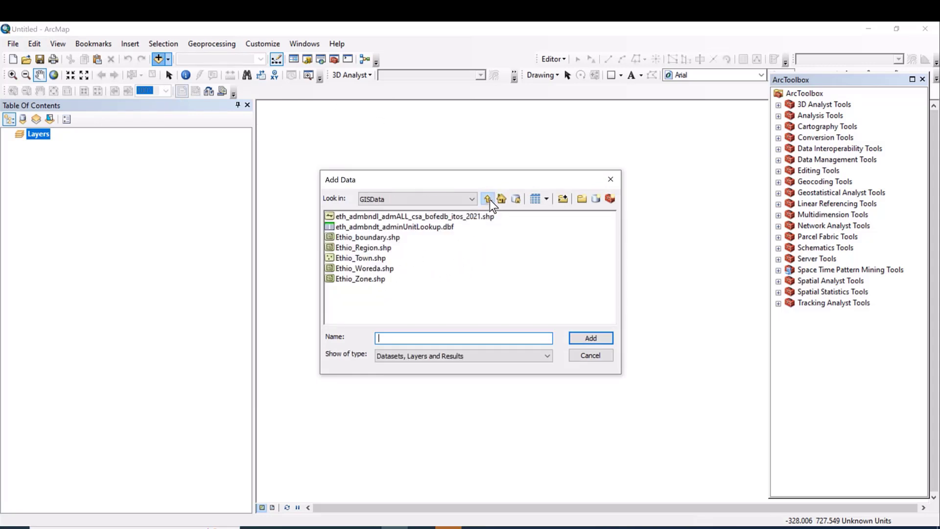
click(489, 199)
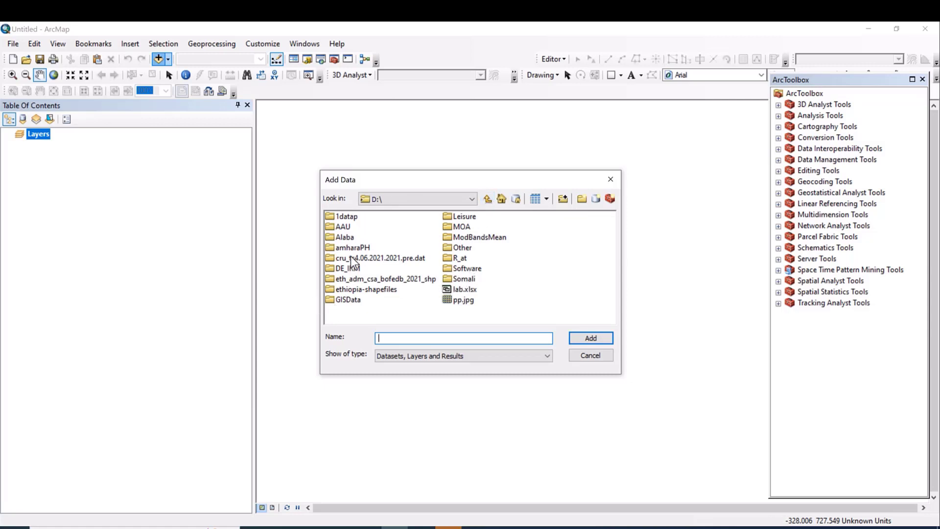
double_click(463, 248)
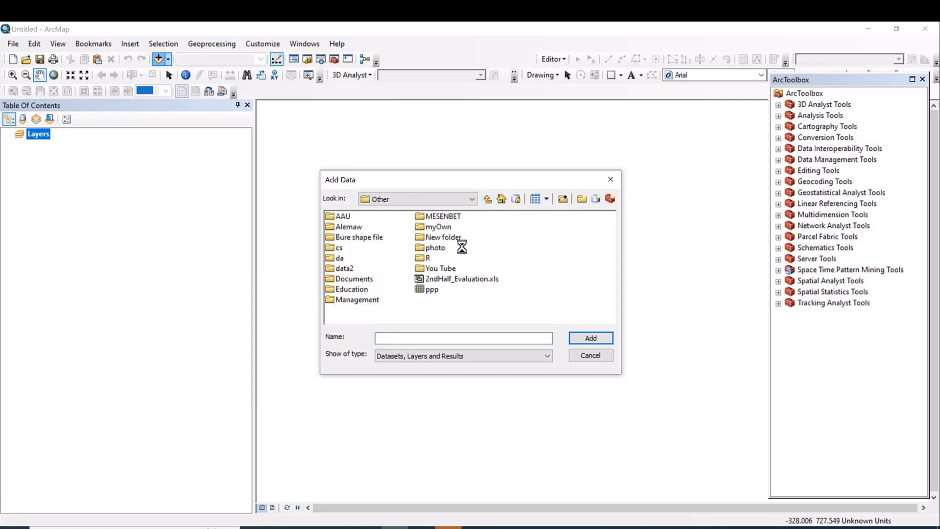
double_click(446, 268)
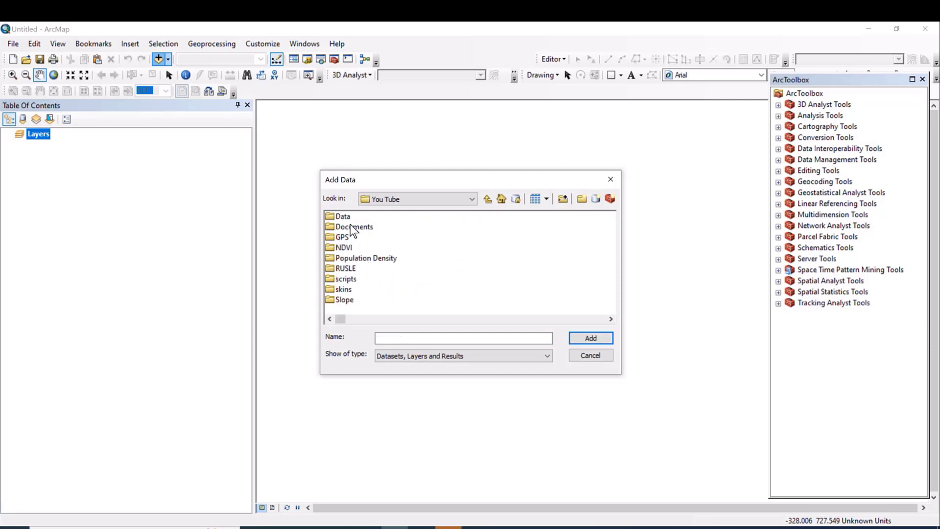
double_click(342, 217)
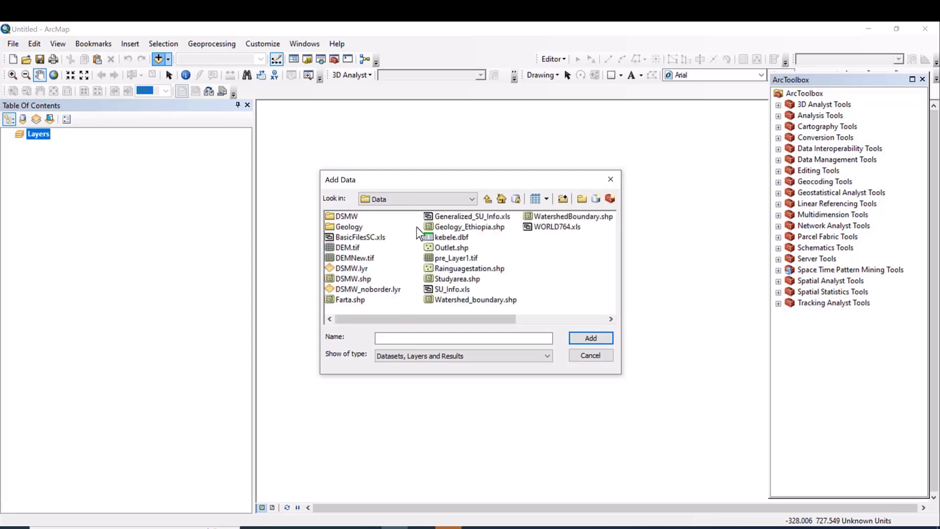
double_click(458, 278)
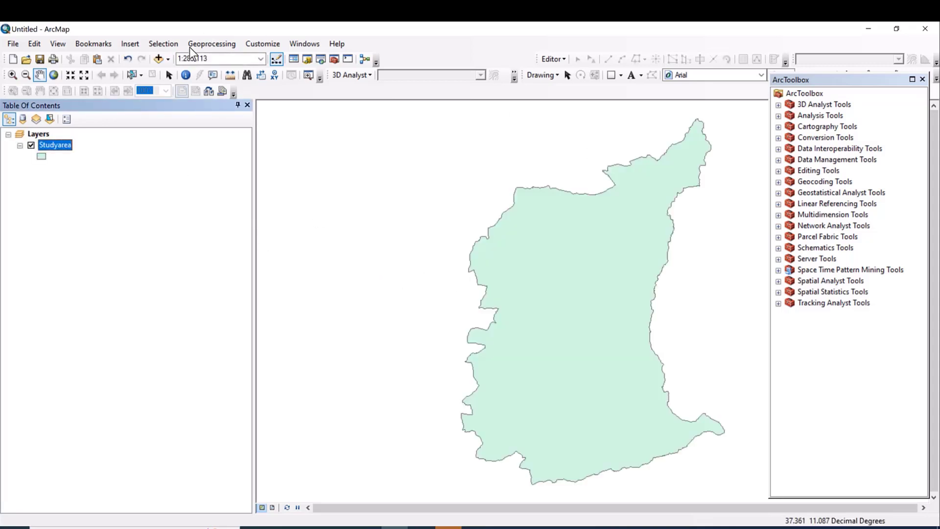
Add the DEM_ETHIOPIA1.img elevation raster to the map from the nested DEM_ETH_20 folders in D:\GISData
click(158, 59)
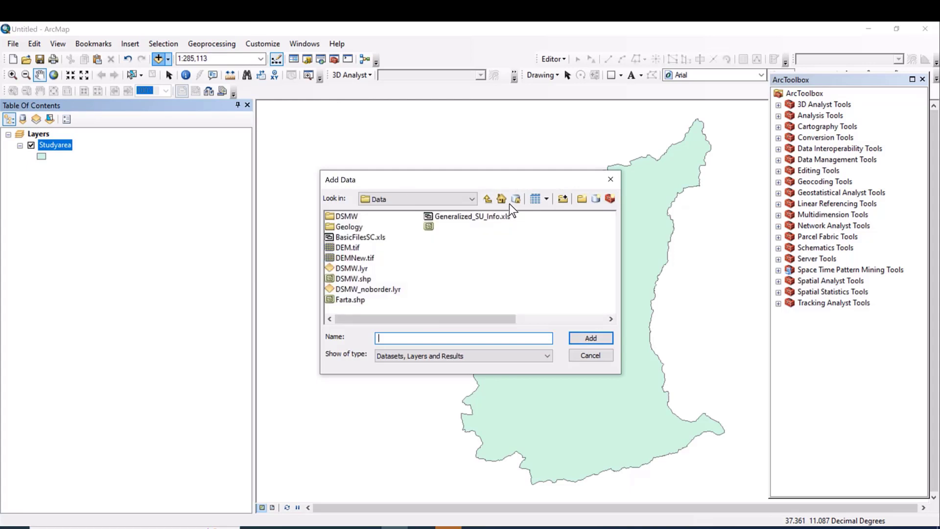
click(472, 199)
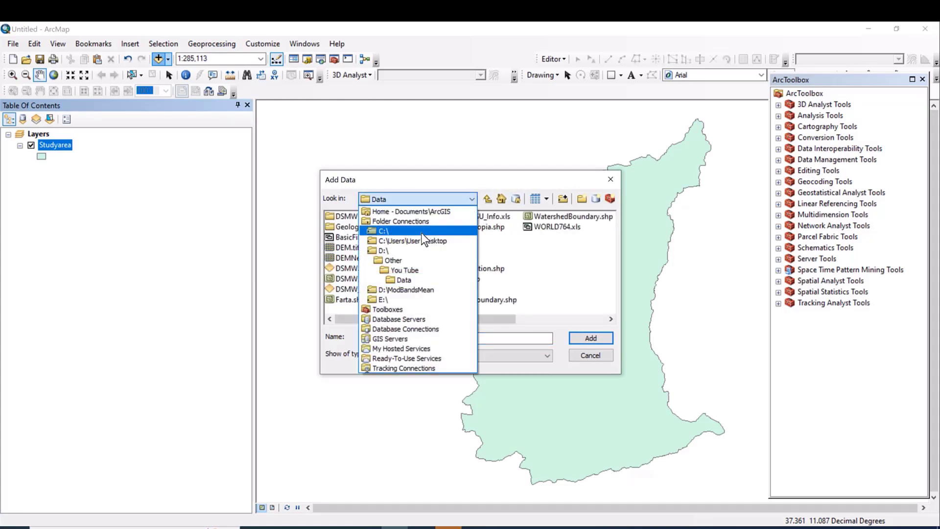
click(402, 254)
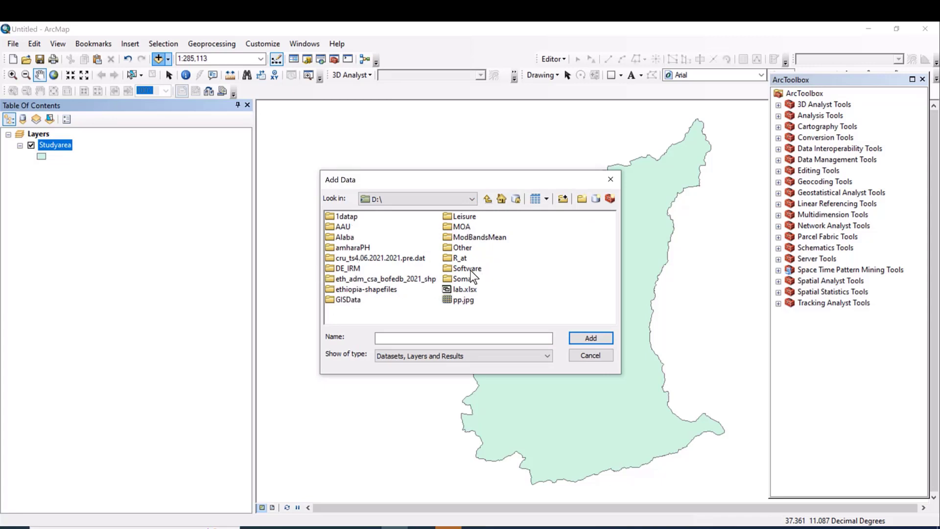
double_click(360, 300)
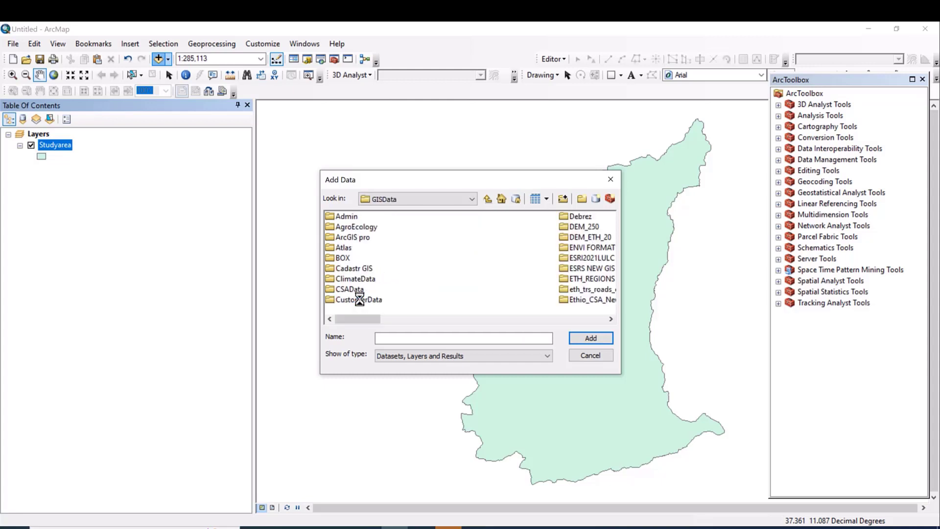
double_click(590, 237)
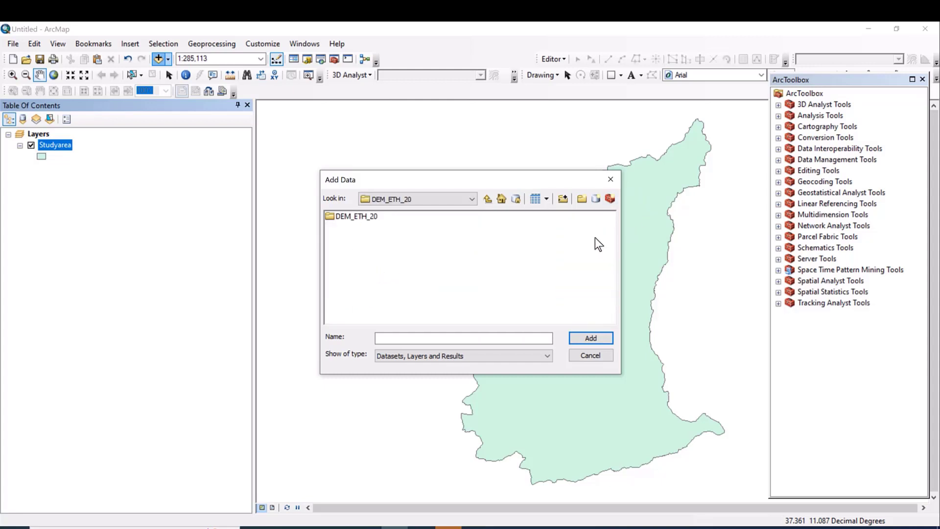
double_click(353, 216)
double_click(353, 215)
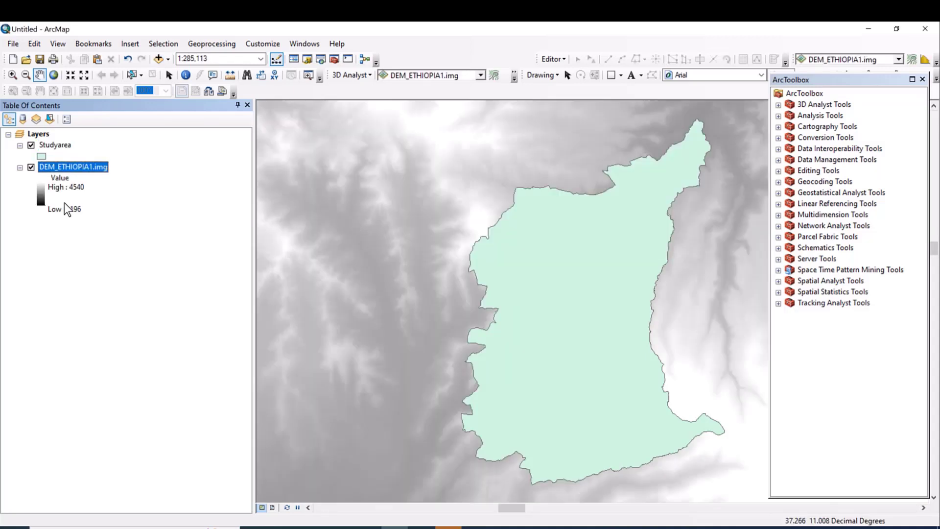
Run Extract by Mask on DEM_ETHIOPIA1.img with Studyarea as the mask, keeping the default output location
right_click(93, 172)
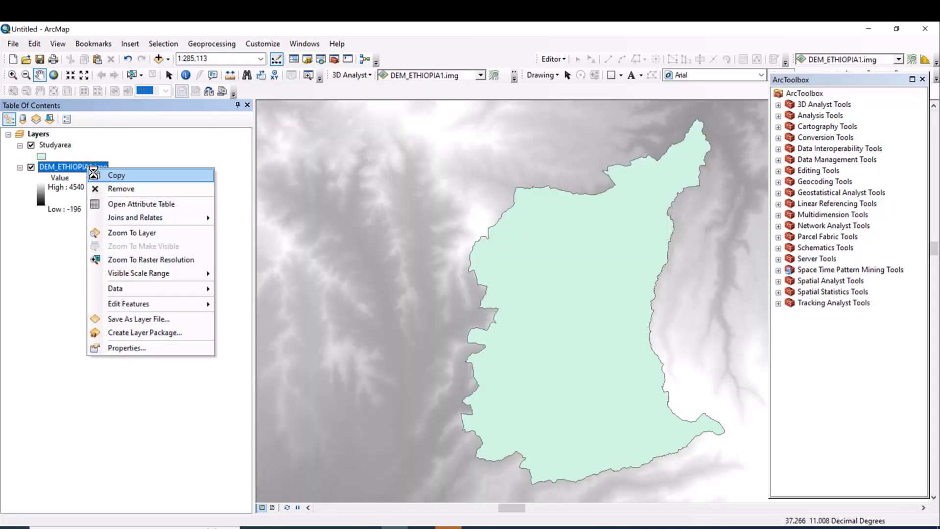
click(140, 234)
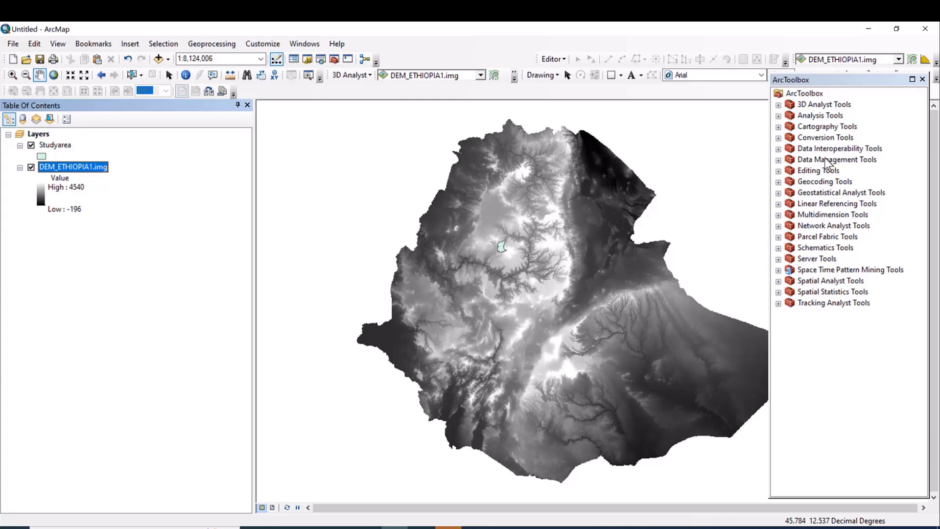
click(781, 282)
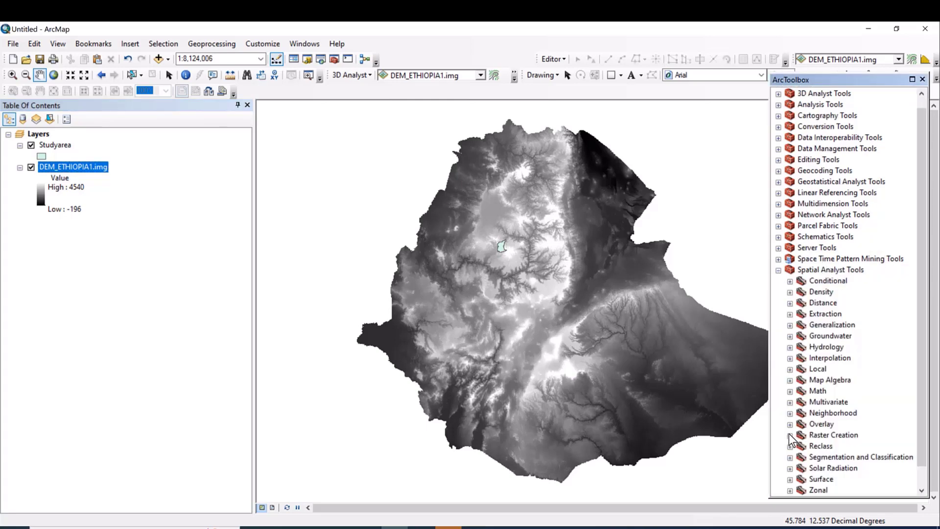
click(790, 314)
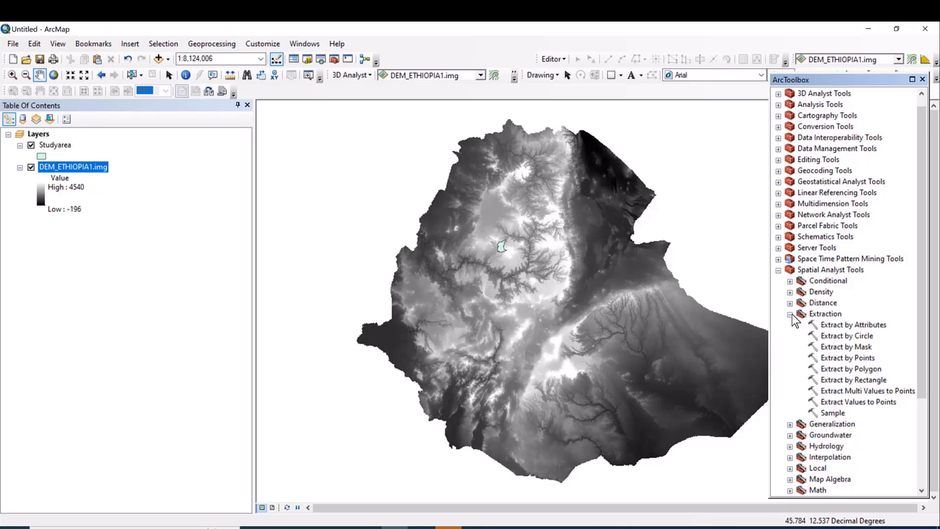
click(854, 347)
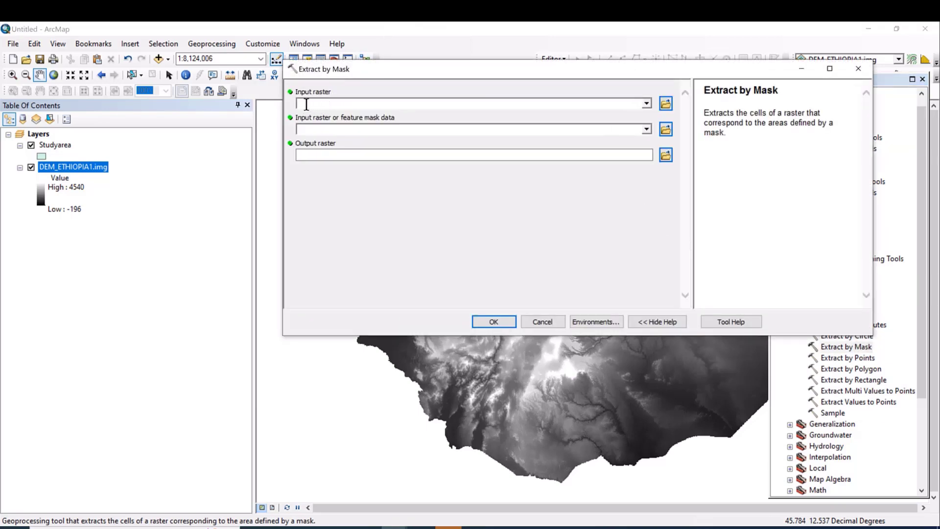
click(647, 104)
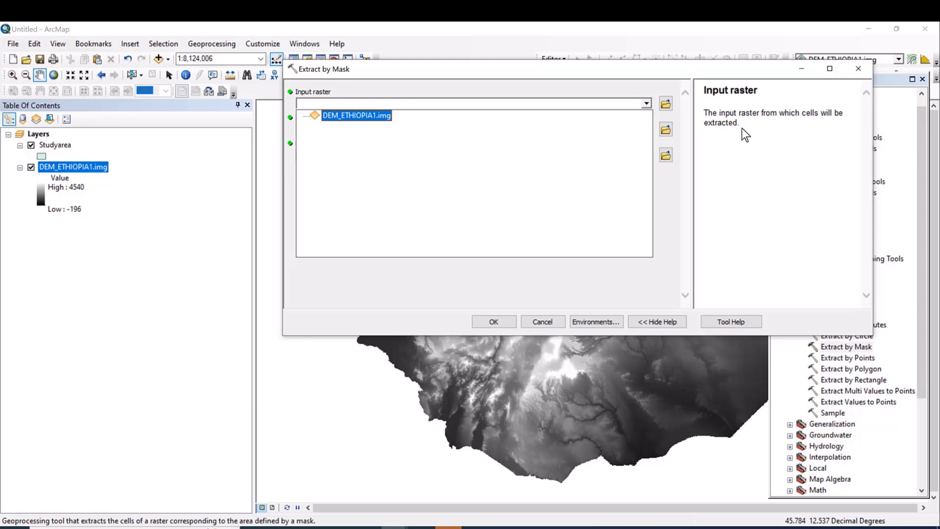
click(376, 120)
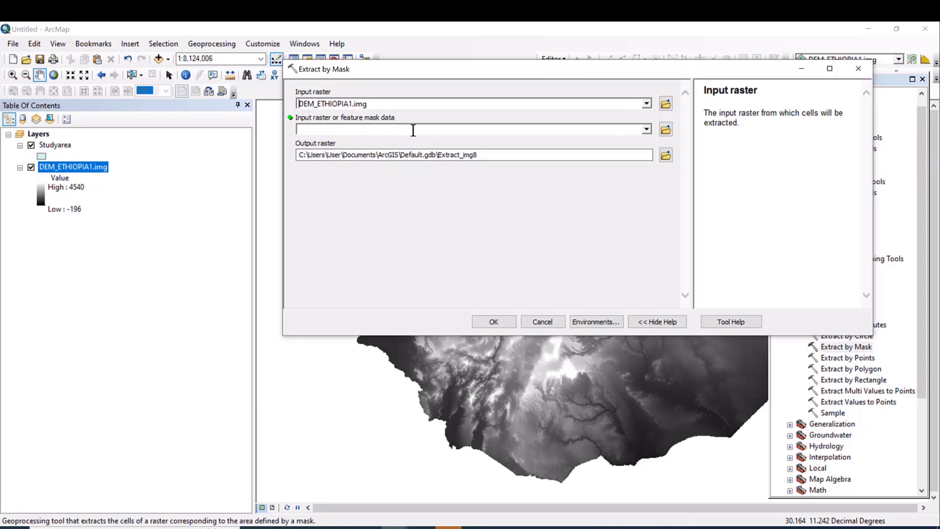
click(647, 129)
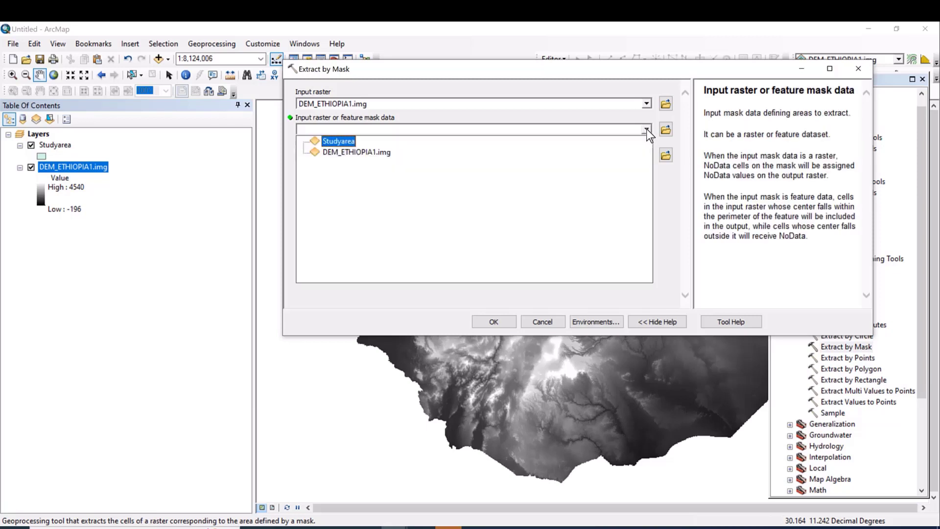
click(339, 142)
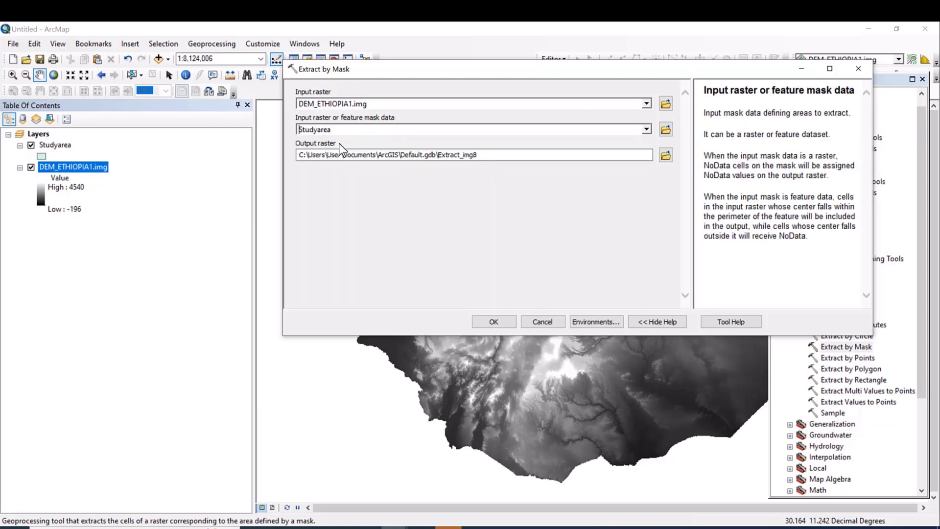
click(493, 322)
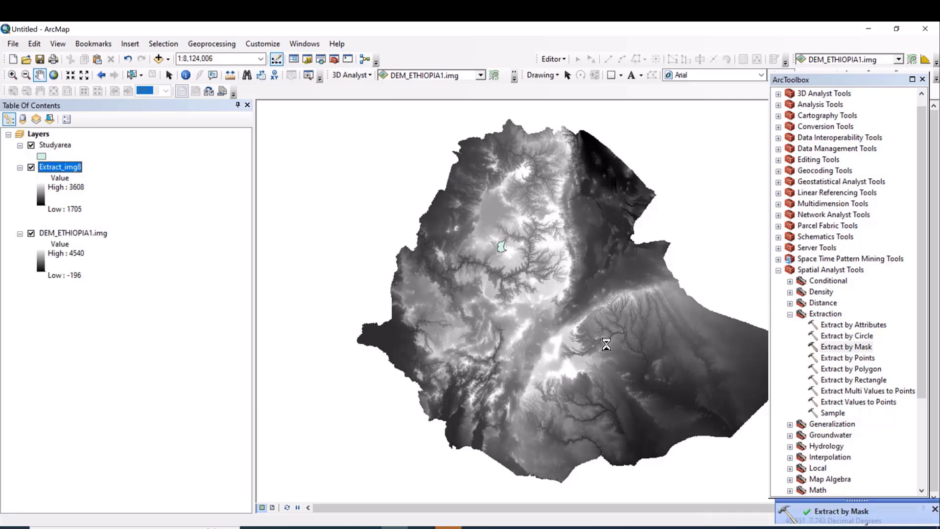
Remove the DEM_ETHIOPIA1.img layer from the map
click(86, 235)
right_click(86, 235)
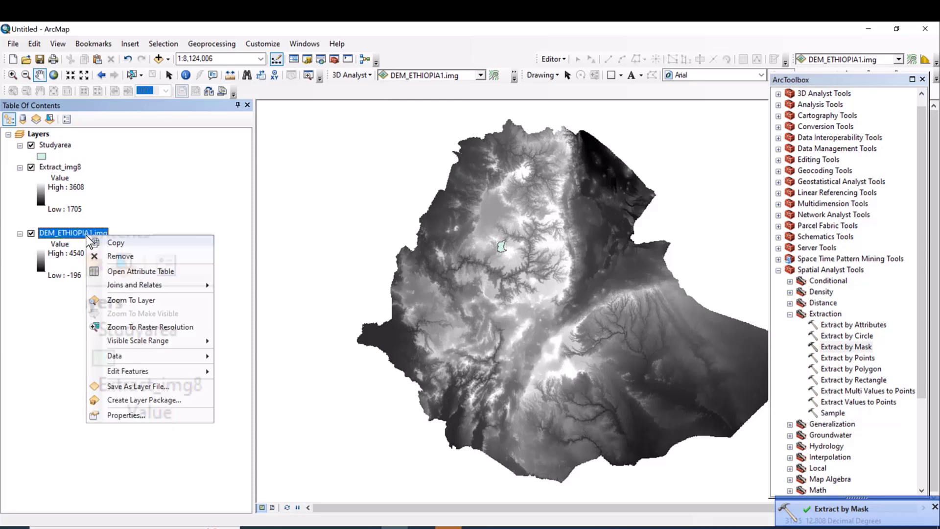
click(140, 255)
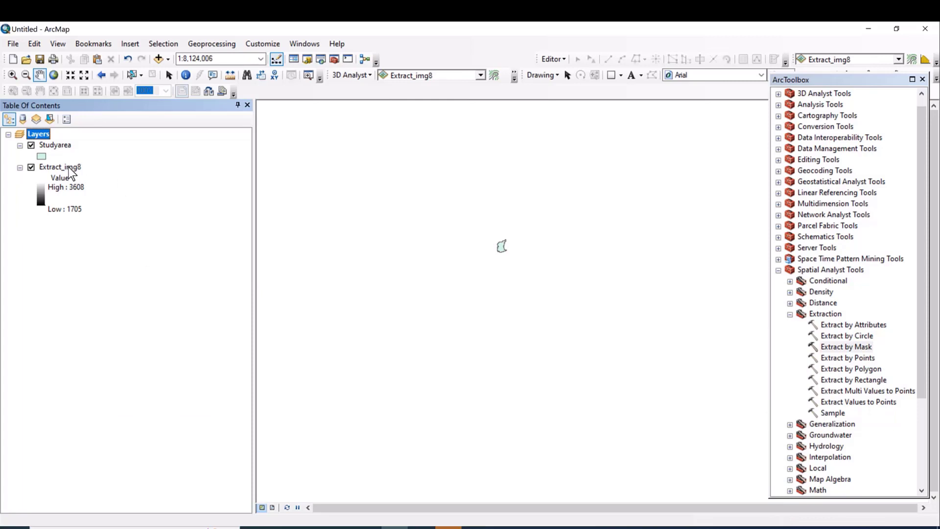
Change the Studyarea polygon's symbol to Hollow so the clipped elevation raster shows through
right_click(68, 166)
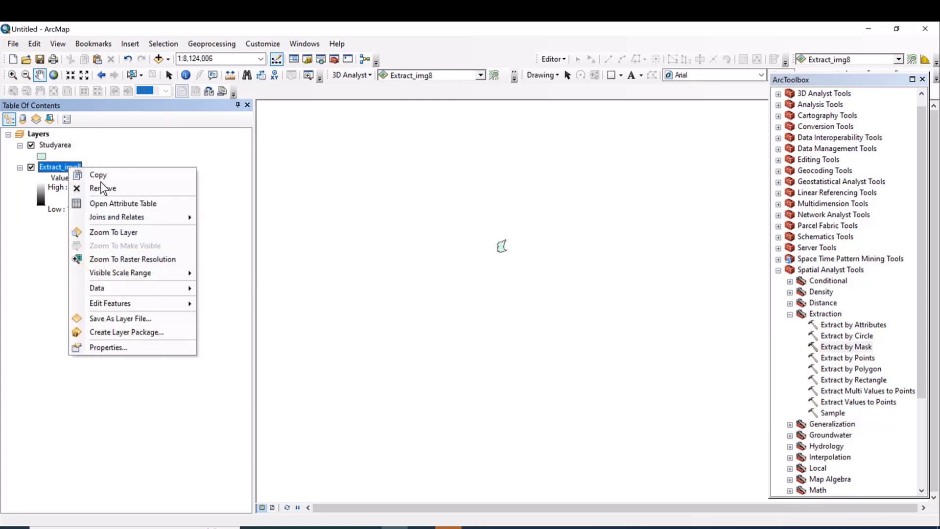
click(116, 232)
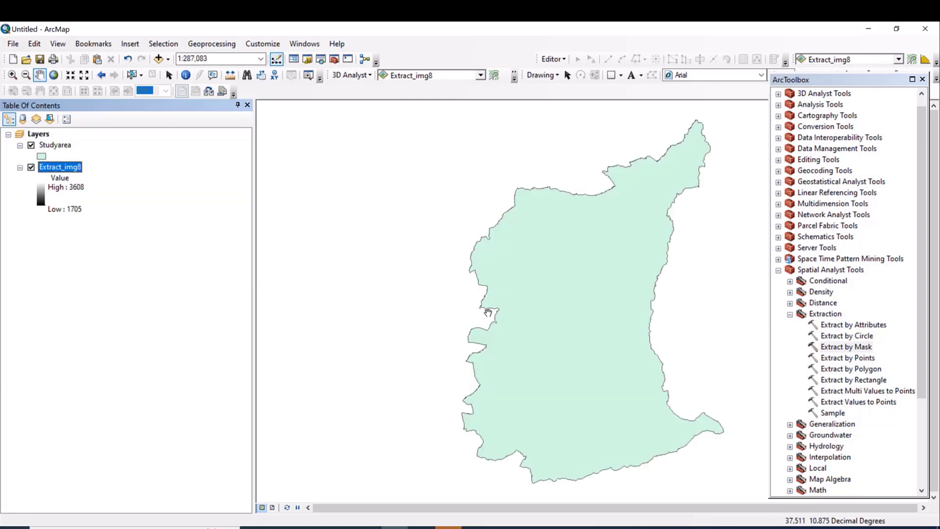
click(41, 156)
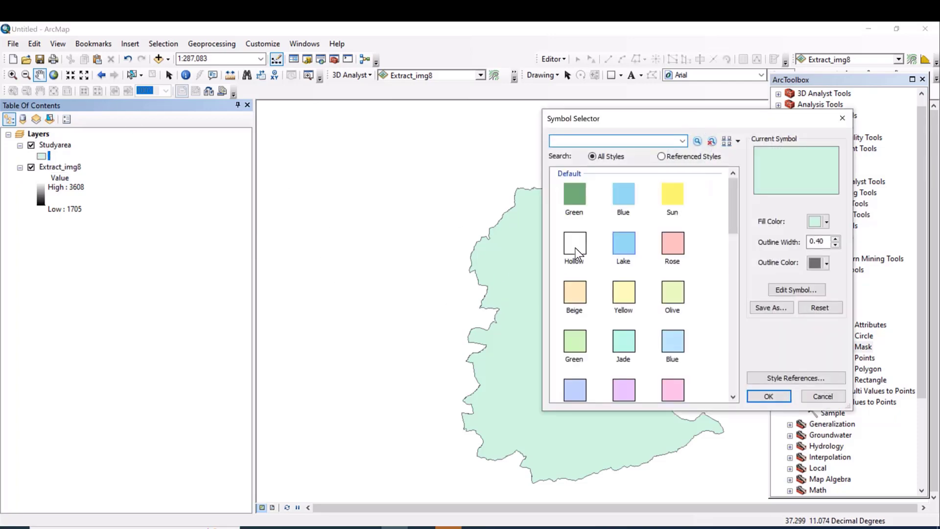
double_click(575, 247)
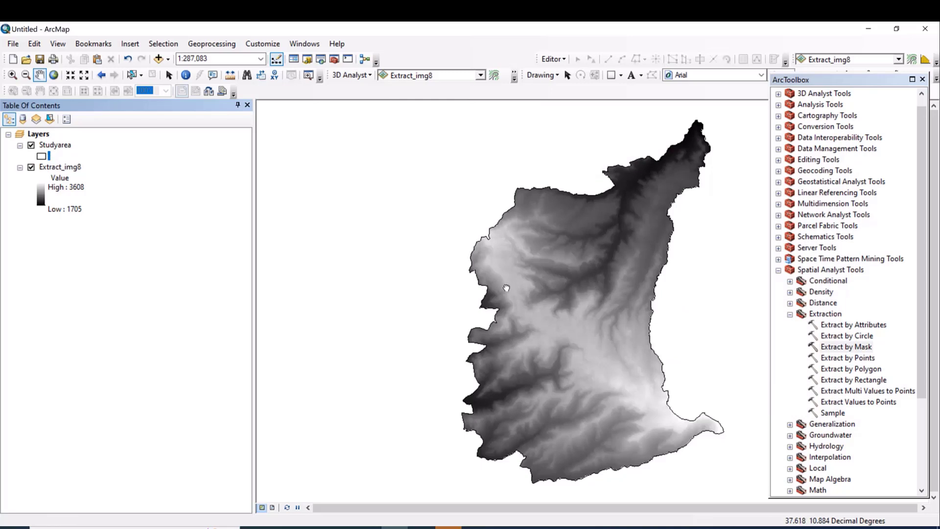
Open the Spatial Analyst Slope tool with Extract_img8 as the input raster
drag(599, 304, 439, 288)
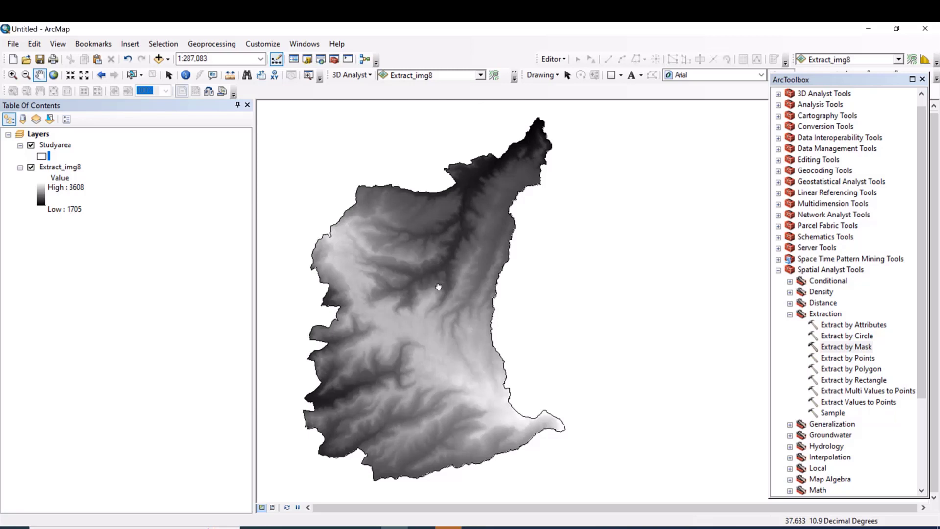
click(790, 314)
click(779, 271)
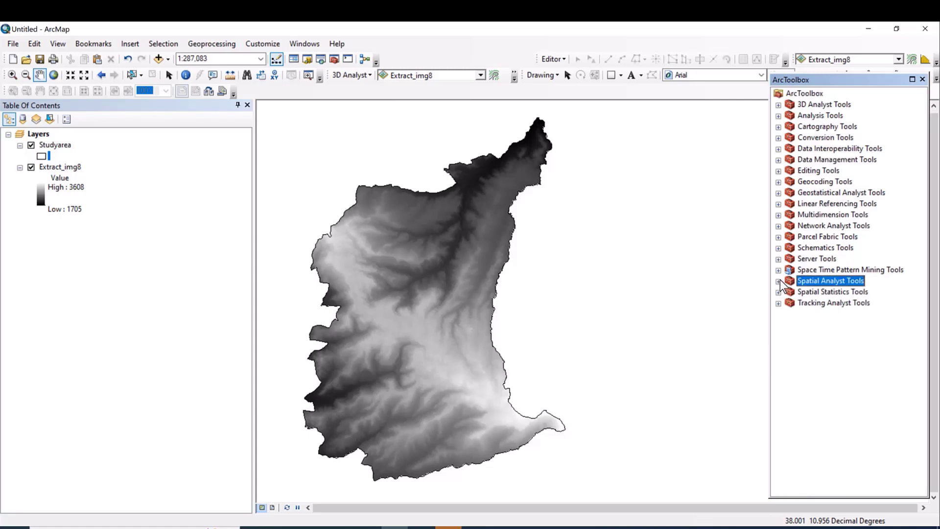
click(779, 281)
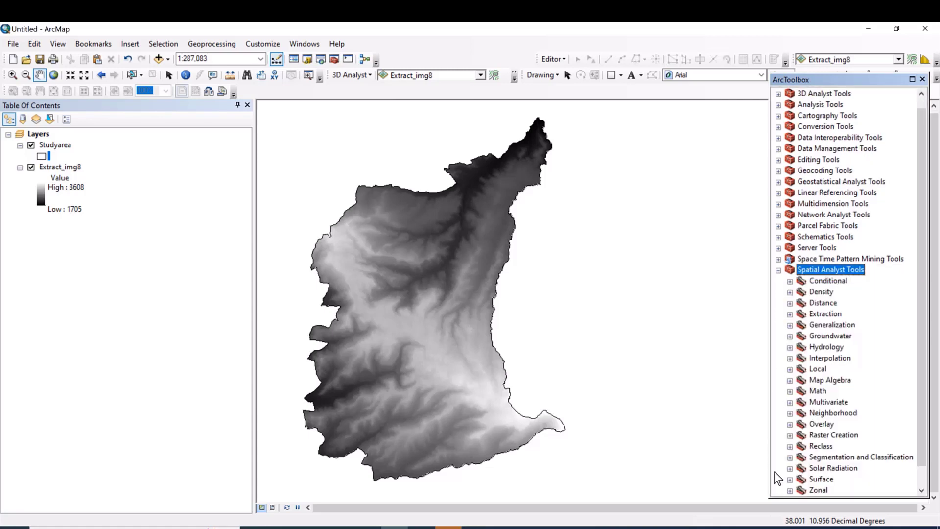
click(792, 479)
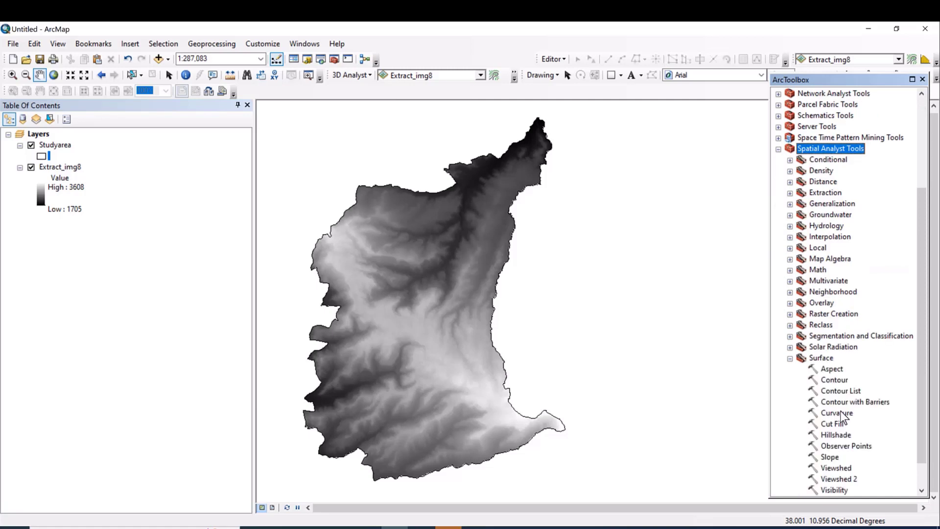
double_click(830, 459)
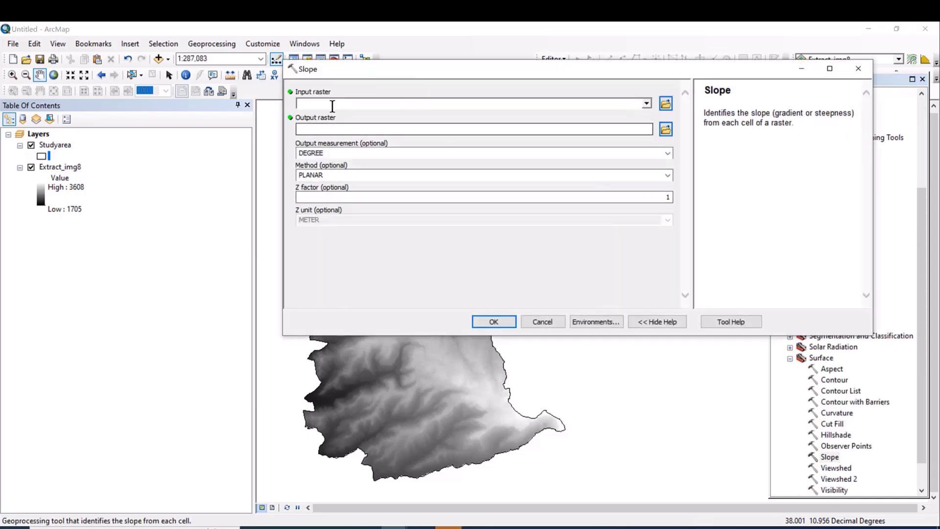
click(646, 103)
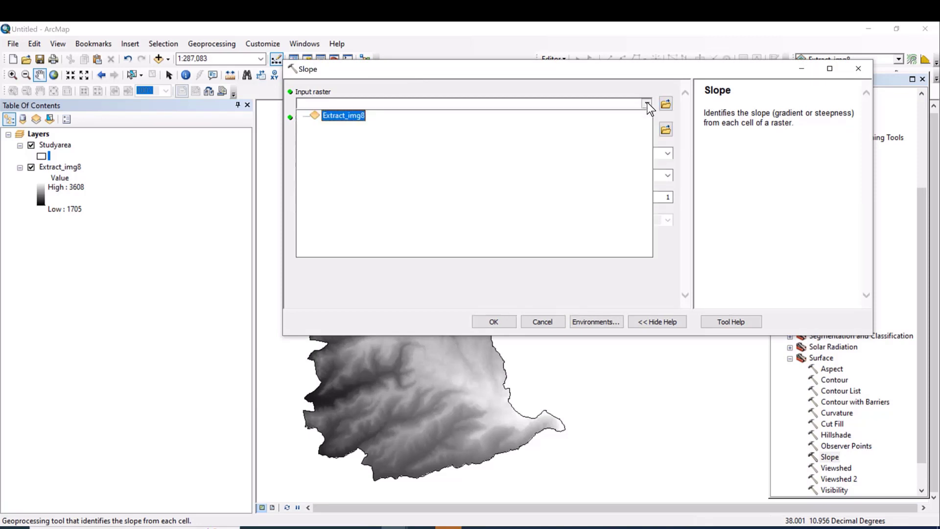
click(347, 117)
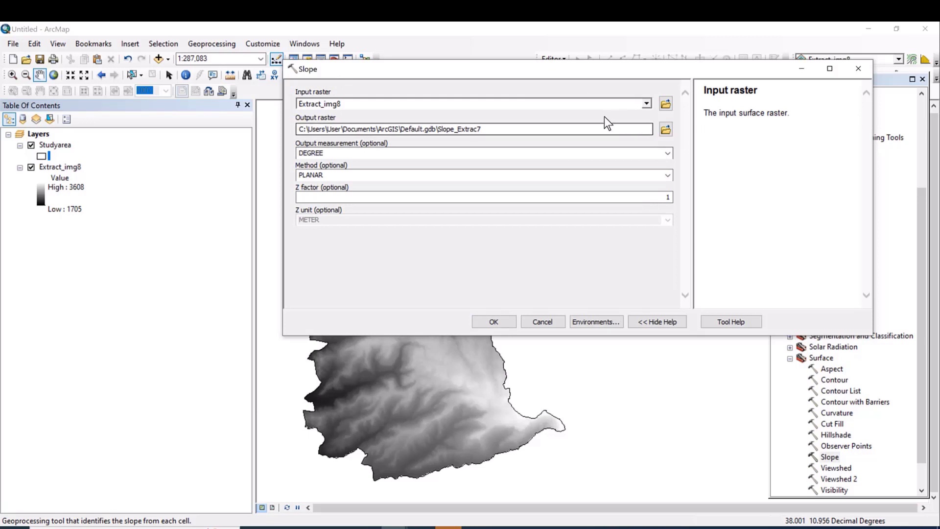
Rename the output raster as Slope in Default.gdb
click(626, 129)
key(BackSpace)
key(BackSpace)
key(BackSpace)
key(BackSpace)
key(BackSpace)
key(BackSpace)
key(BackSpace)
key(BackSpace)
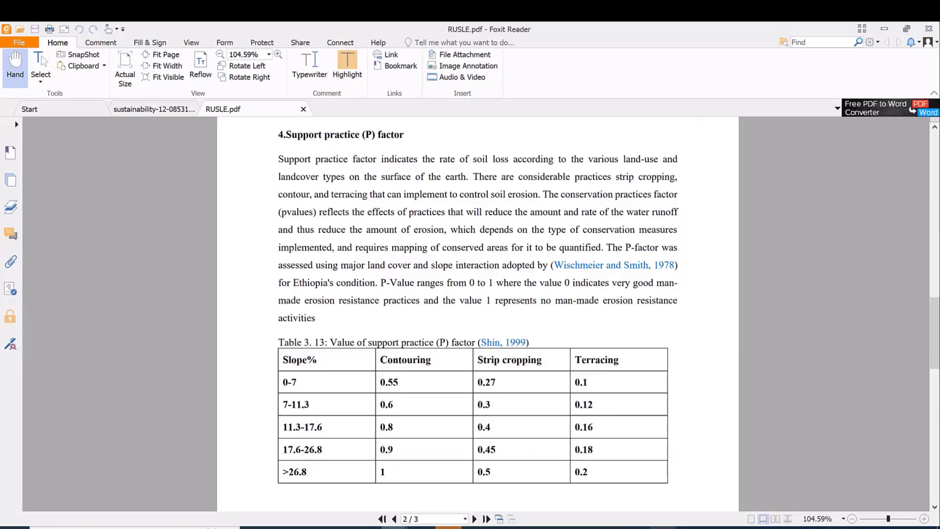
Consult the P-factor table in RUSLE.pdf in Foxit Reader, and run the Slope tool in ArcMap with PERCENT_RISE as output measurement
click(924, 518)
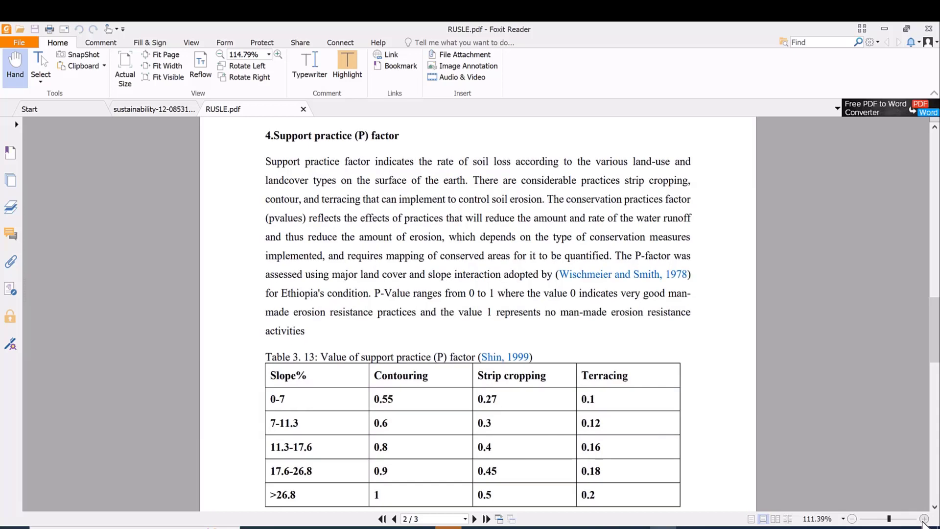
click(935, 508)
scroll(934, 507, down, 5)
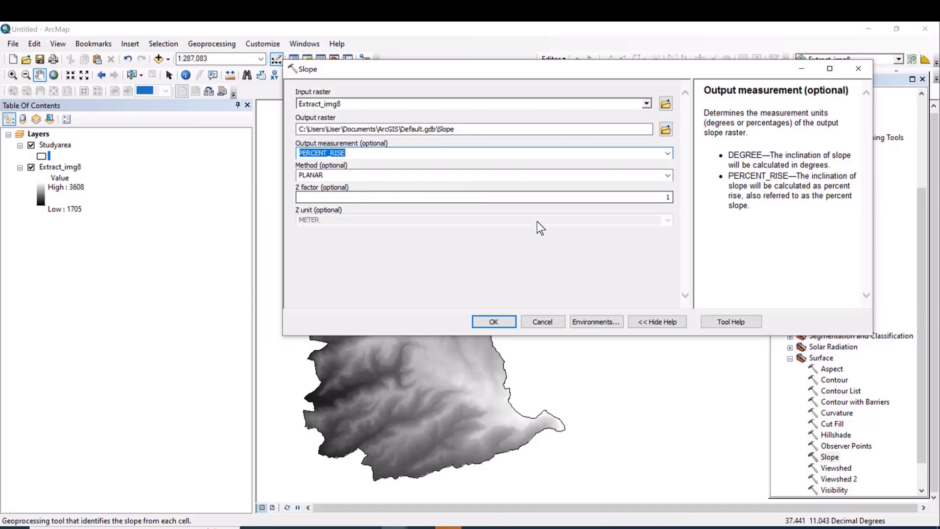
click(474, 254)
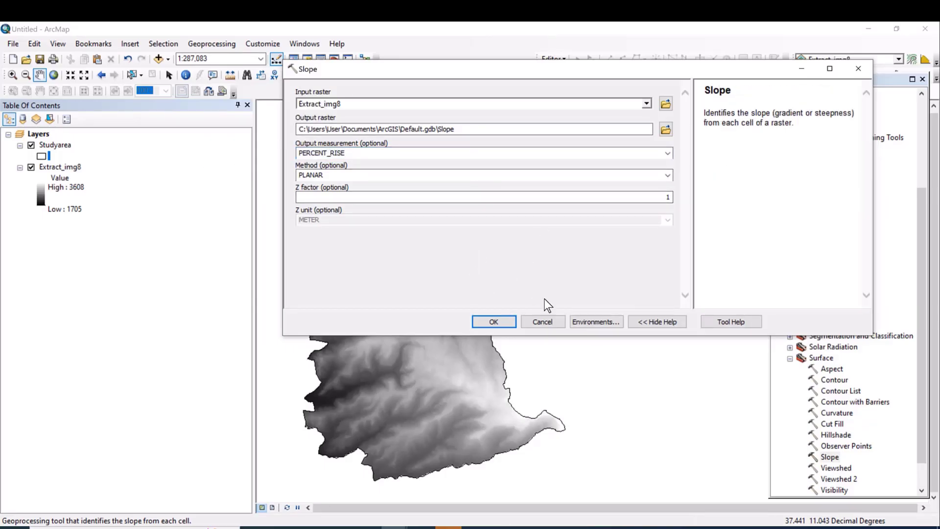
click(494, 322)
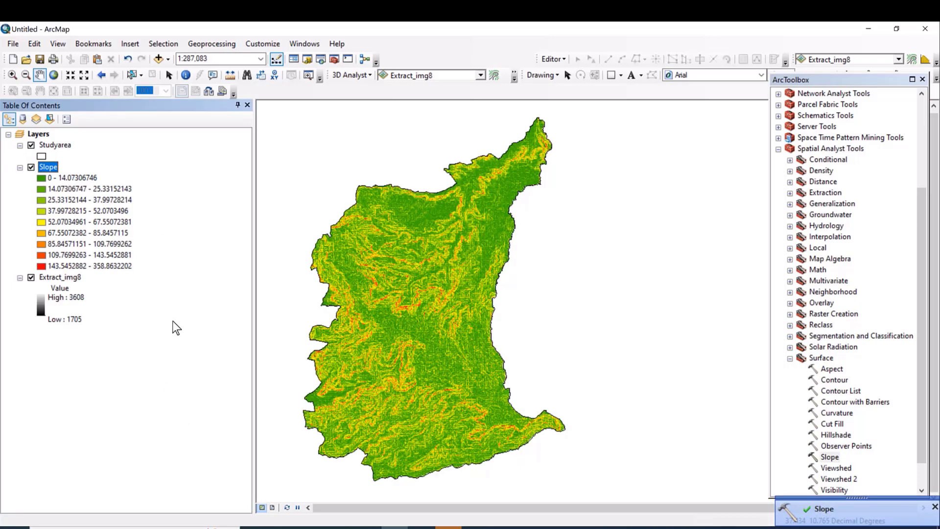
Check the slope classes in RUSLE.pdf in Foxit Reader, and open Reclassify in ArcMap with Slope as the input raster
key(alt+Tab)
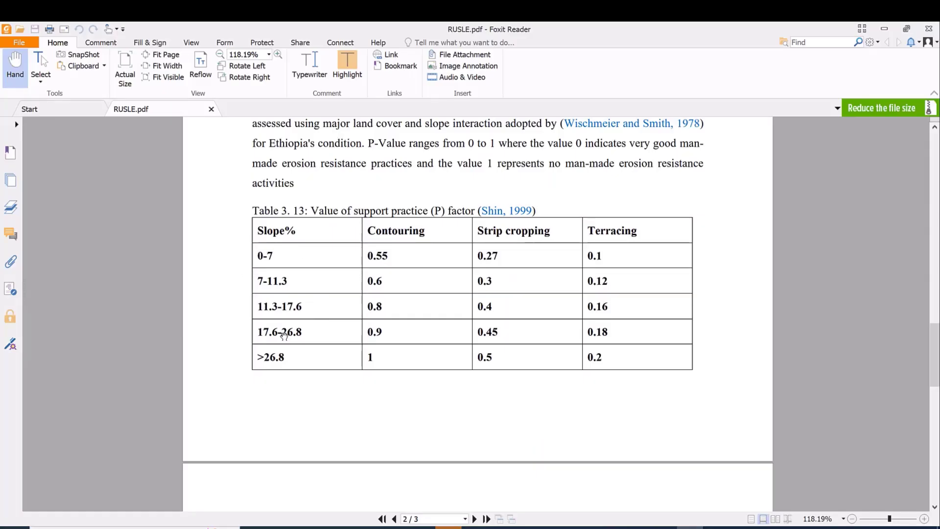
click(885, 28)
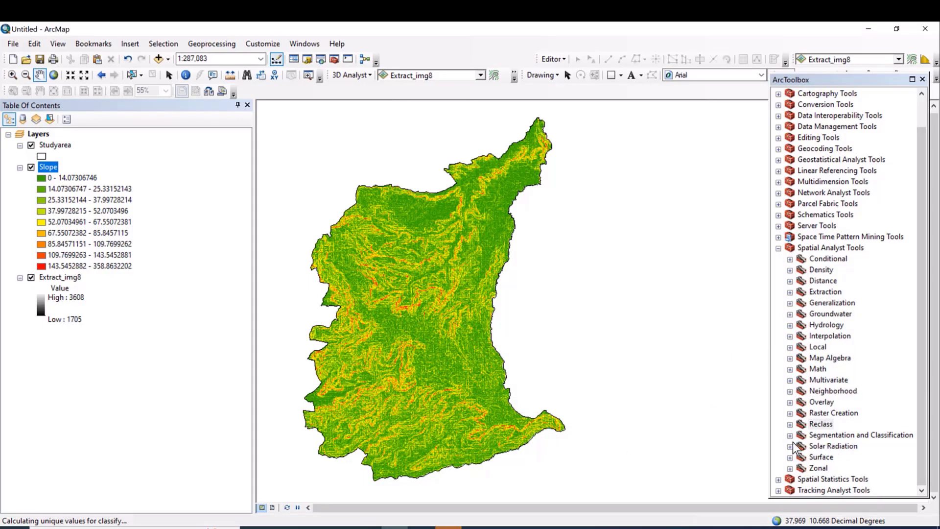
click(789, 425)
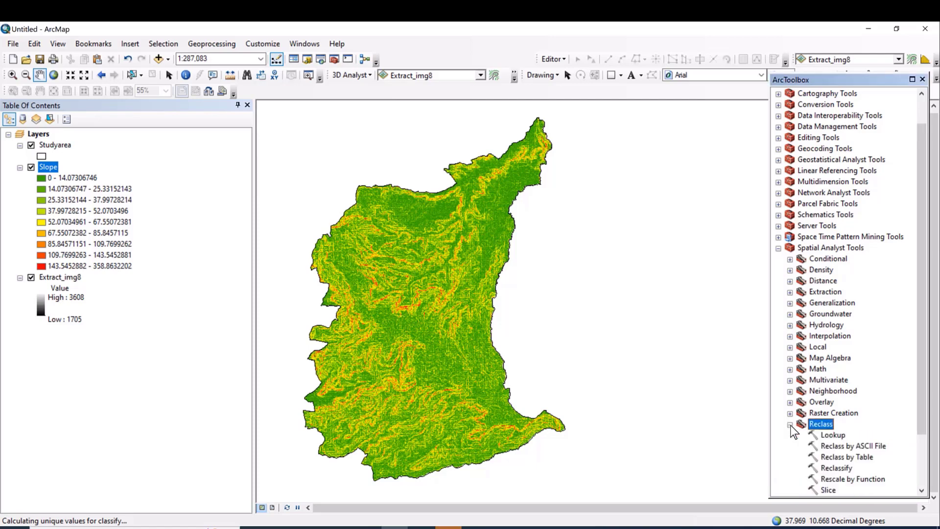
double_click(836, 468)
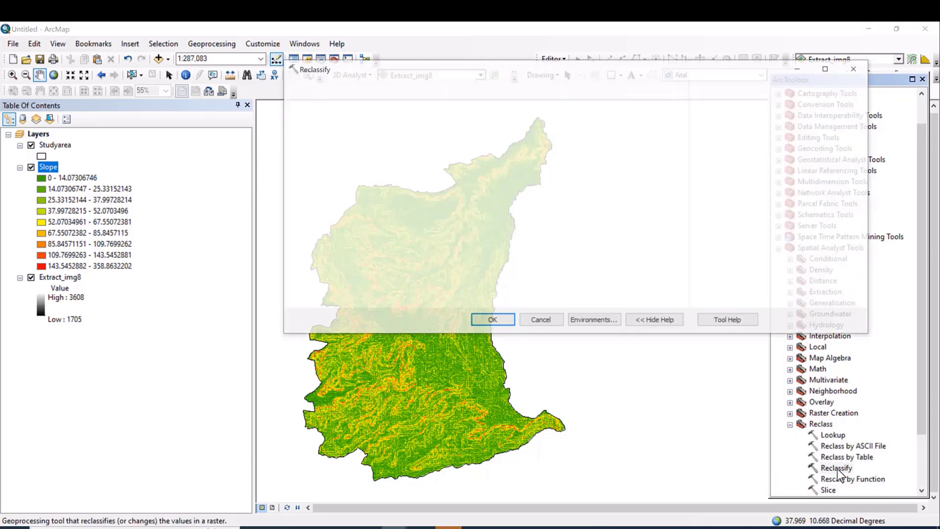
click(647, 104)
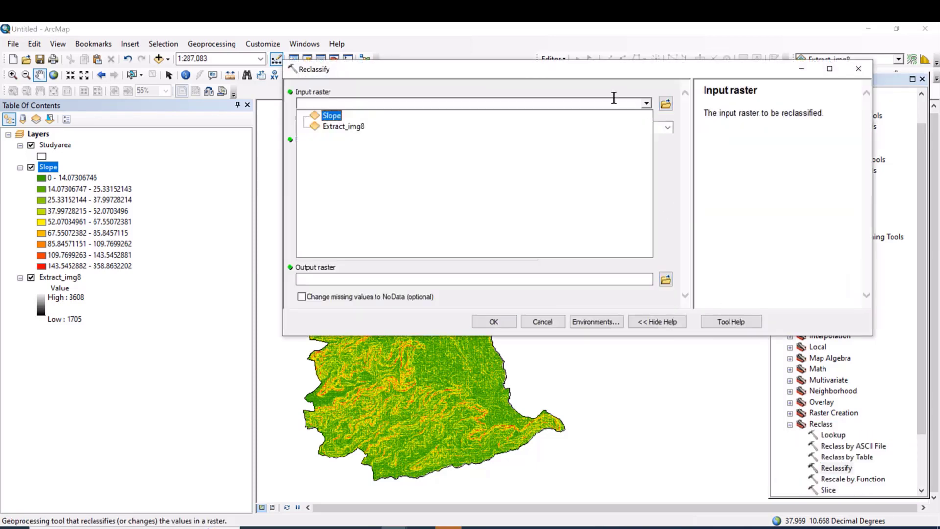
click(329, 116)
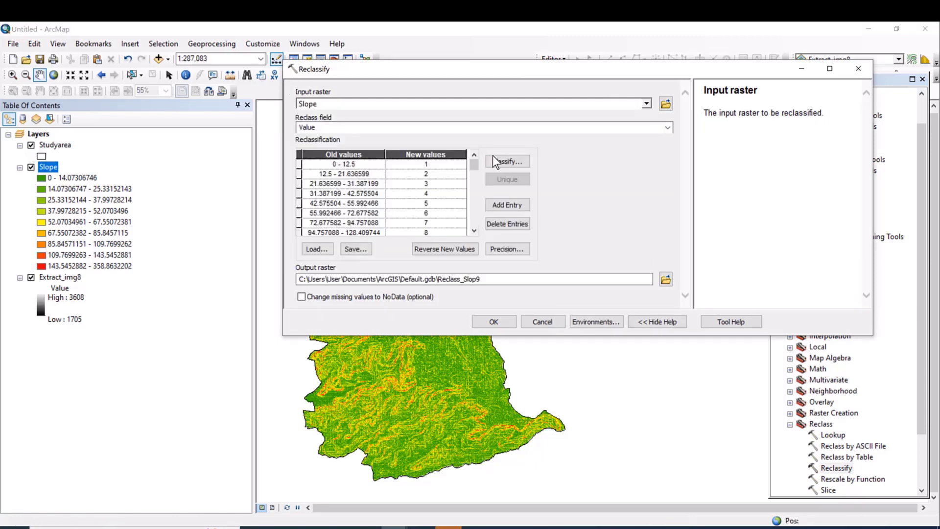
Set the slope classification to 5 classes with 7 and 11.3 as the first two breaks, checking the P-factor table in RUSLE.pdf
click(506, 160)
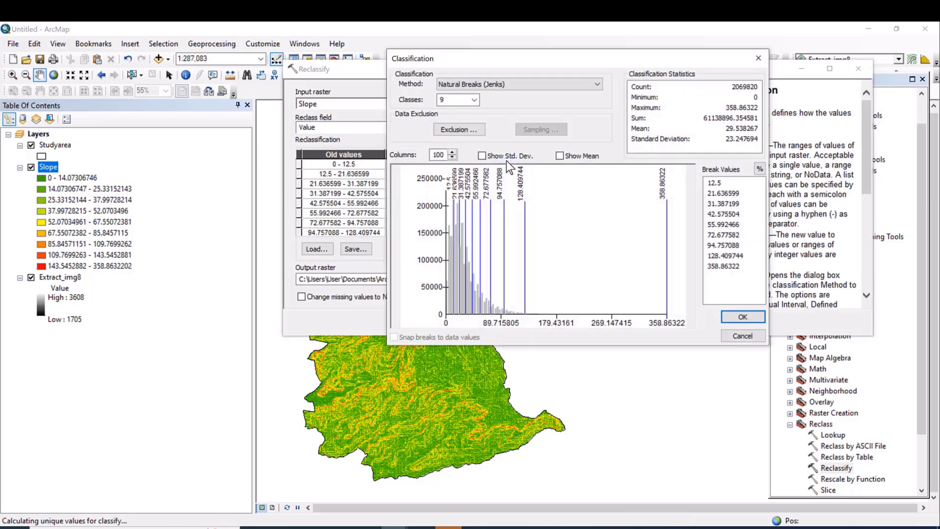
click(475, 100)
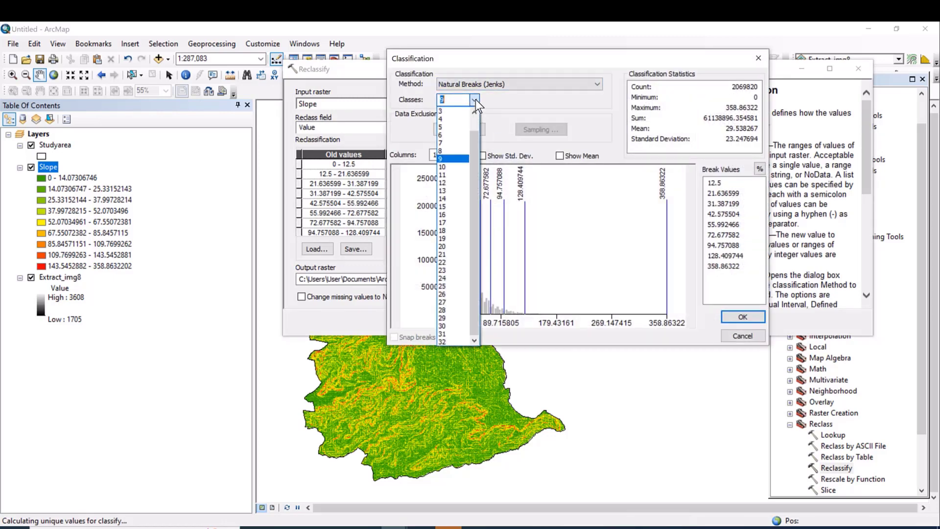
click(454, 127)
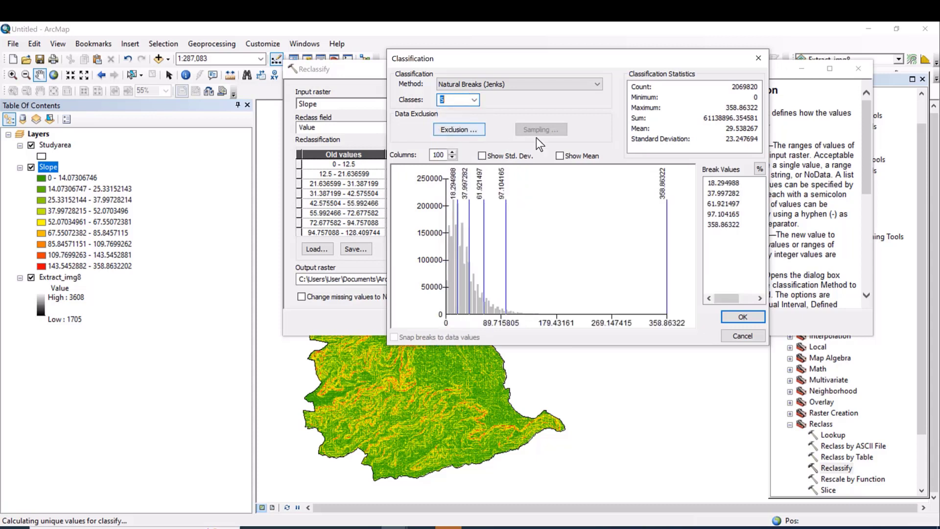
click(723, 183)
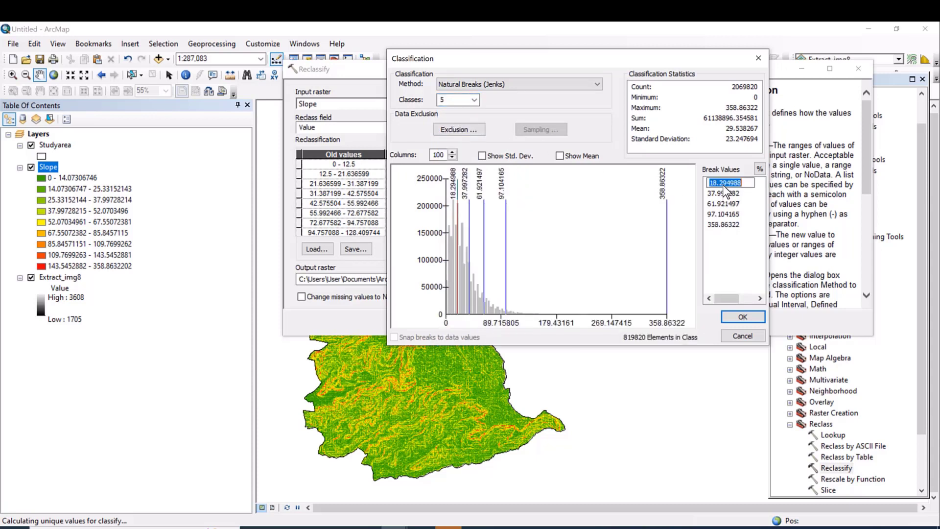
text(7)
click(719, 194)
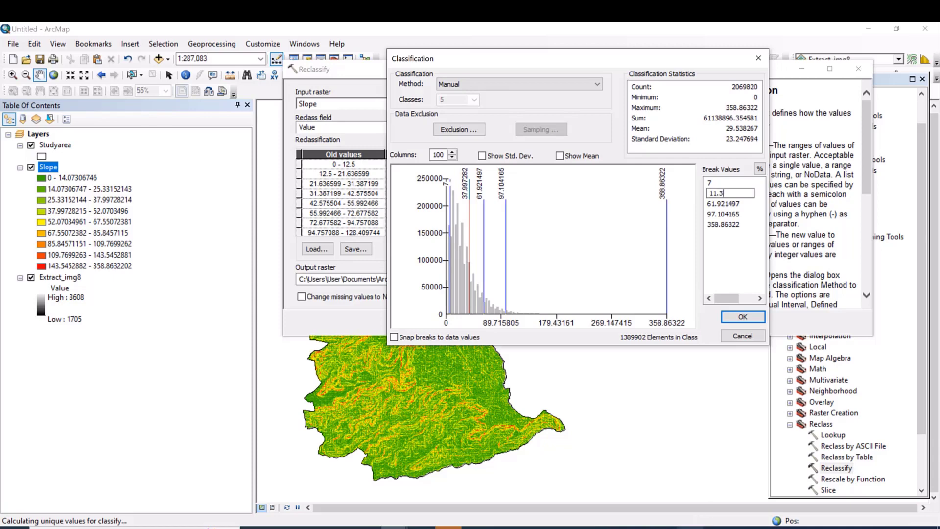
key(alt+Tab)
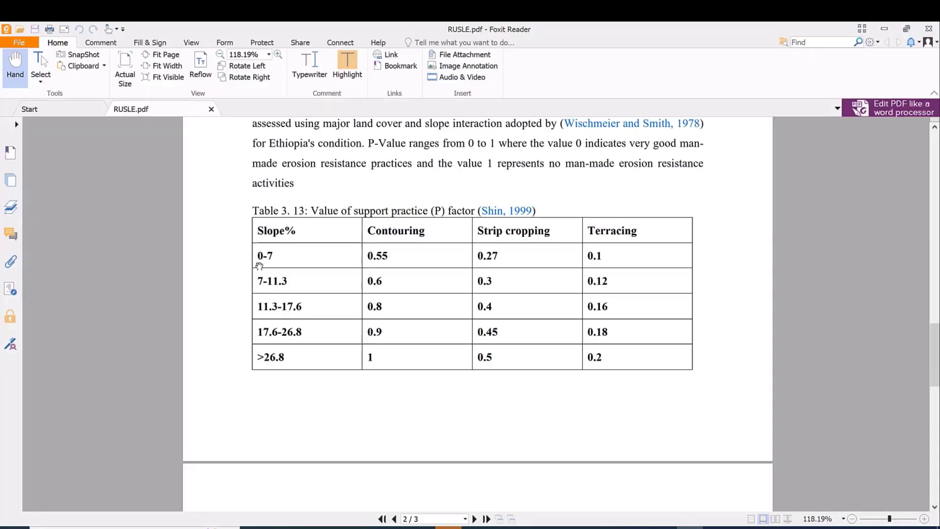
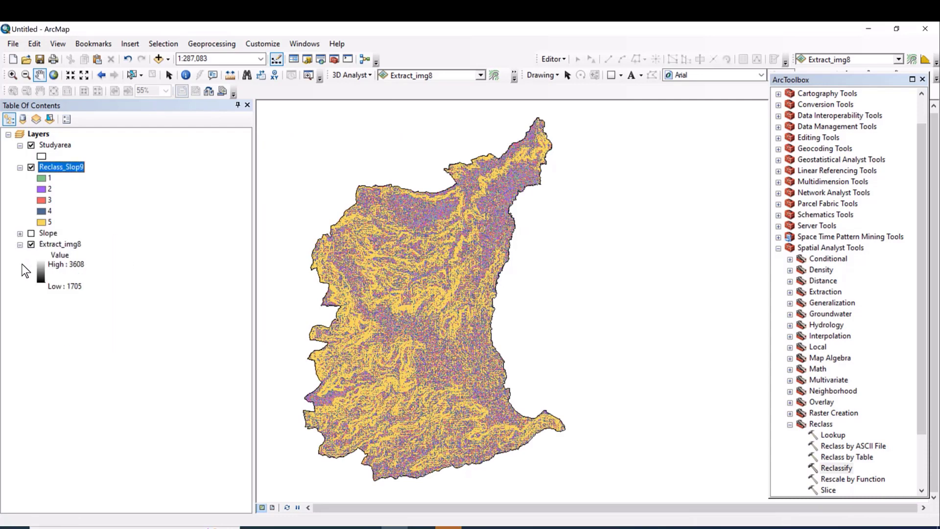
Hide the Extract_img8 layer and open the Raster to Polygon tool with Reclass_Slop9 as the input raster
click(31, 244)
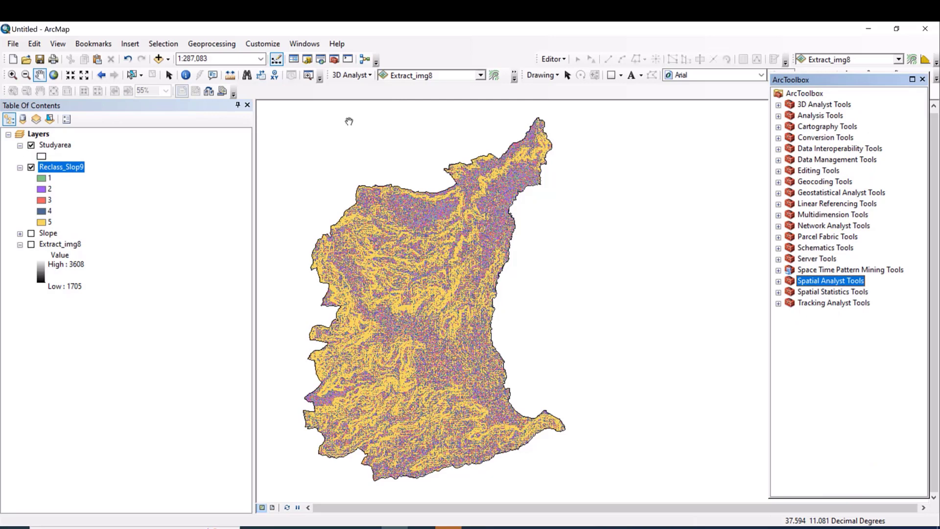
click(779, 139)
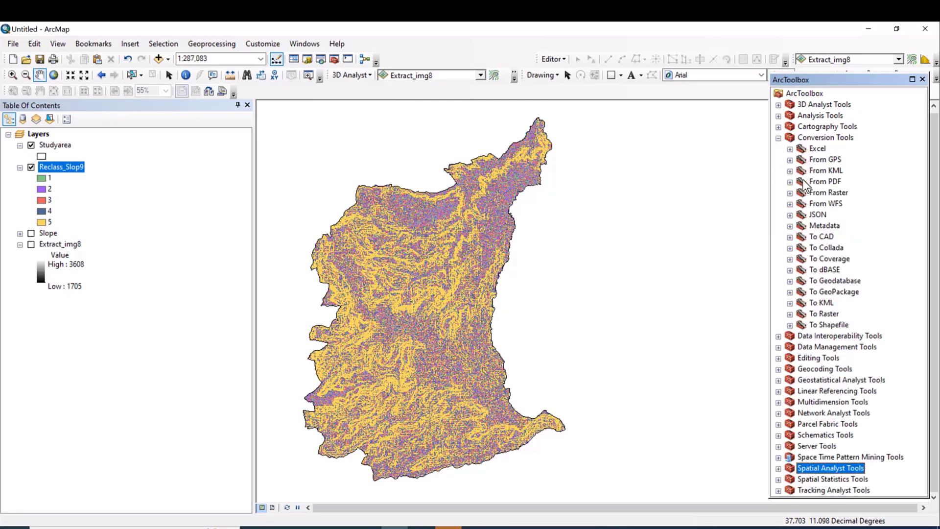
click(790, 192)
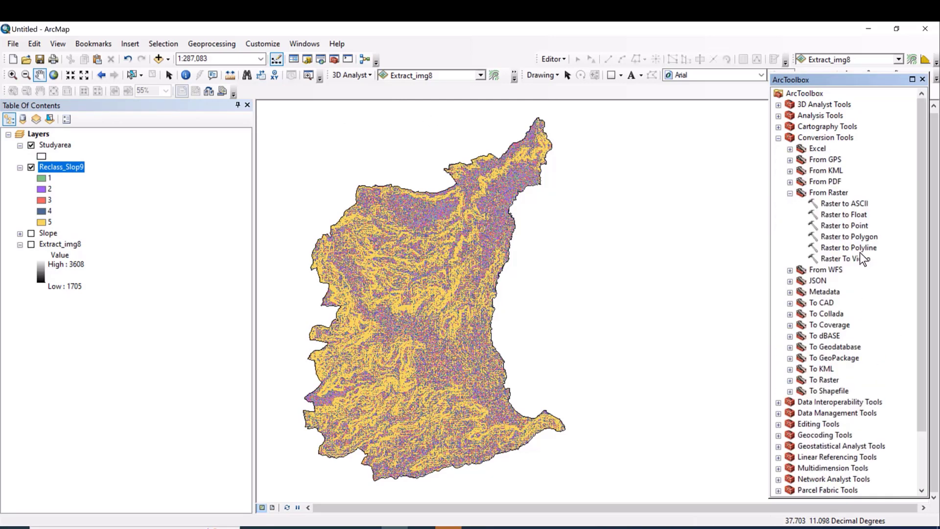
click(857, 236)
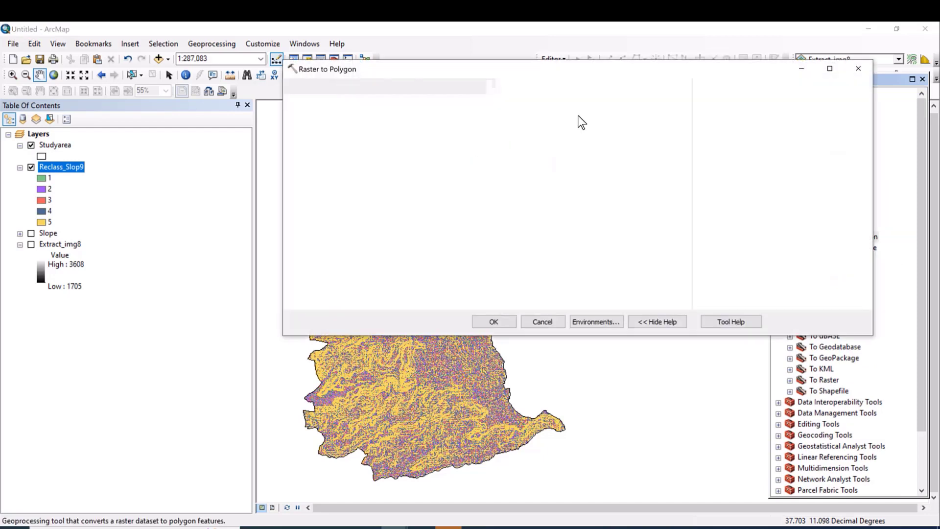
click(646, 104)
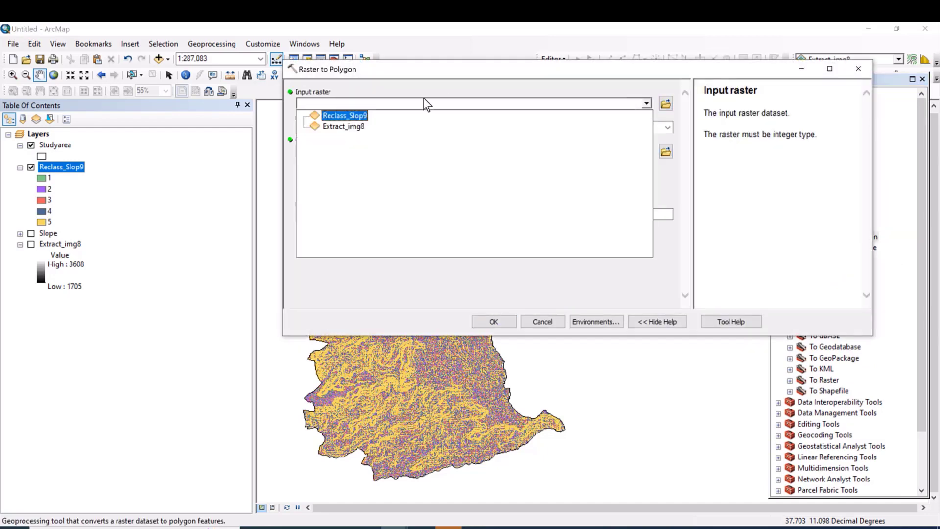
click(354, 118)
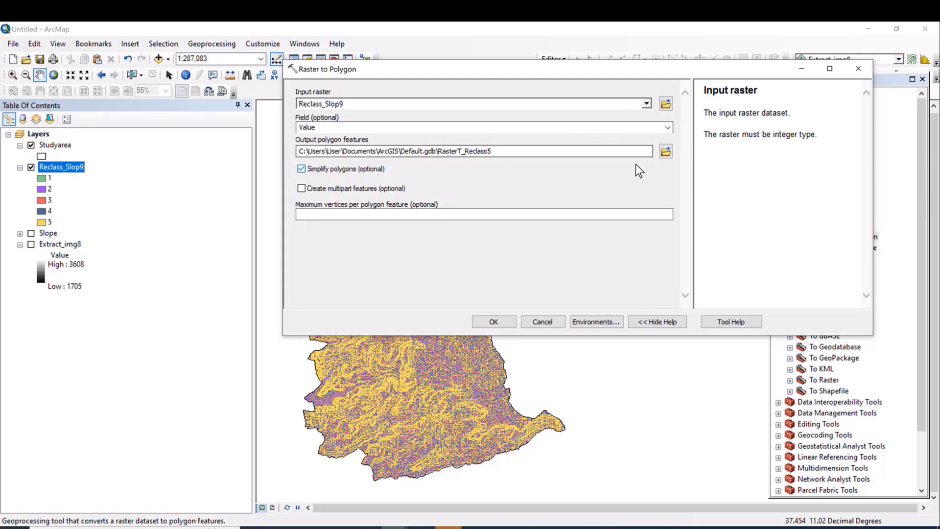
Name the output polygon features Raster_Poly in Default.gdb and run the conversion with simplified polygons
click(557, 151)
key(BackSpace)
key(BackSpace)
key(BackSpace)
key(BackSpace)
key(BackSpace)
key(BackSpace)
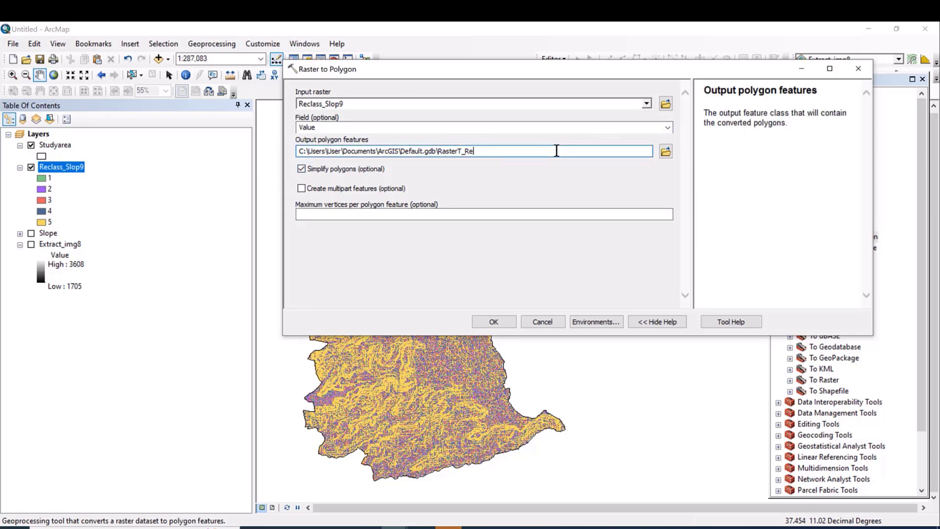
key(BackSpace)
key(BackSpace)
key(BackSpace)
key(BackSpace)
text(_Poly)
click(492, 321)
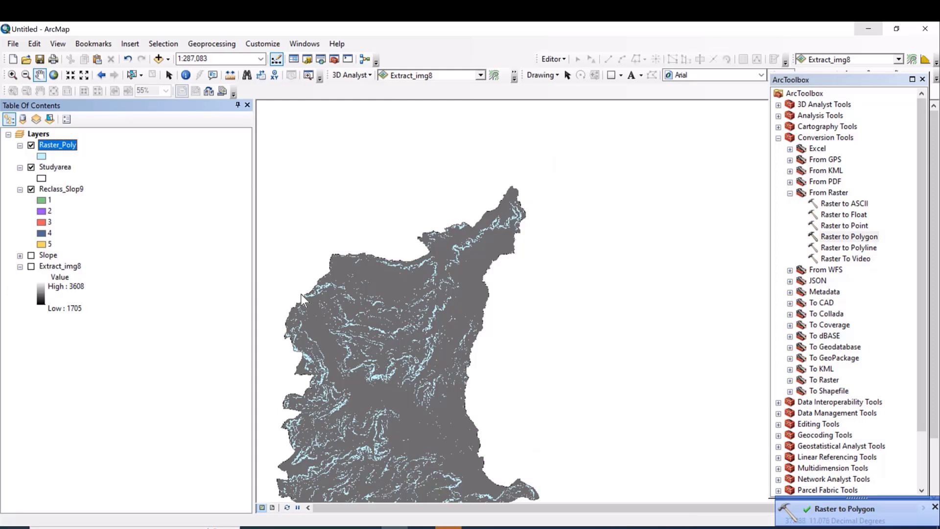
Open the Raster_Poly attribute table and look through the gridcode values of its records
right_click(70, 151)
click(123, 183)
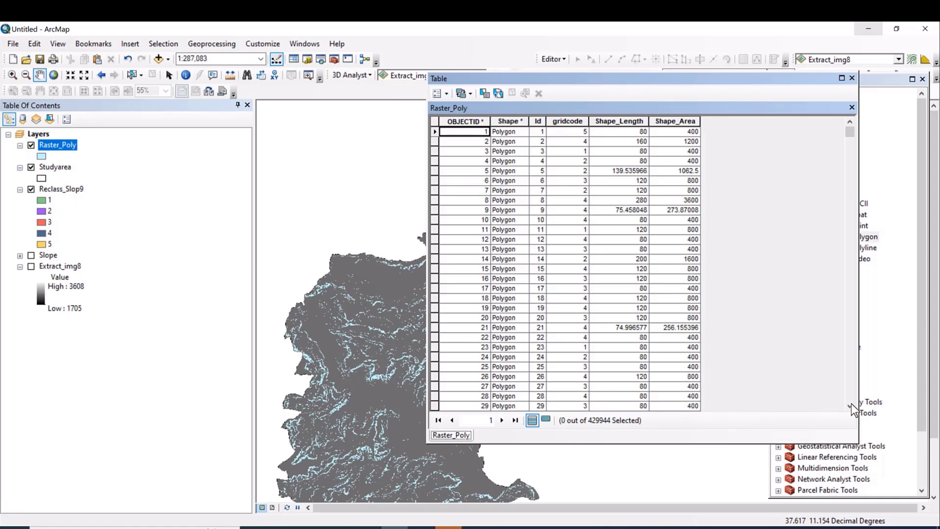
drag(850, 407, 850, 407)
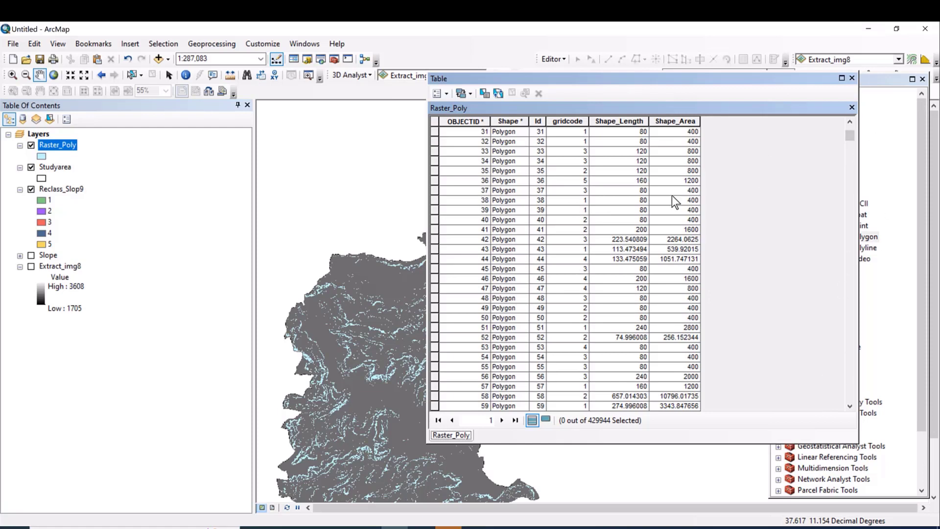
Close the Raster_Poly attribute table and open the Dissolve tool with Raster_Poly as the input features
click(852, 79)
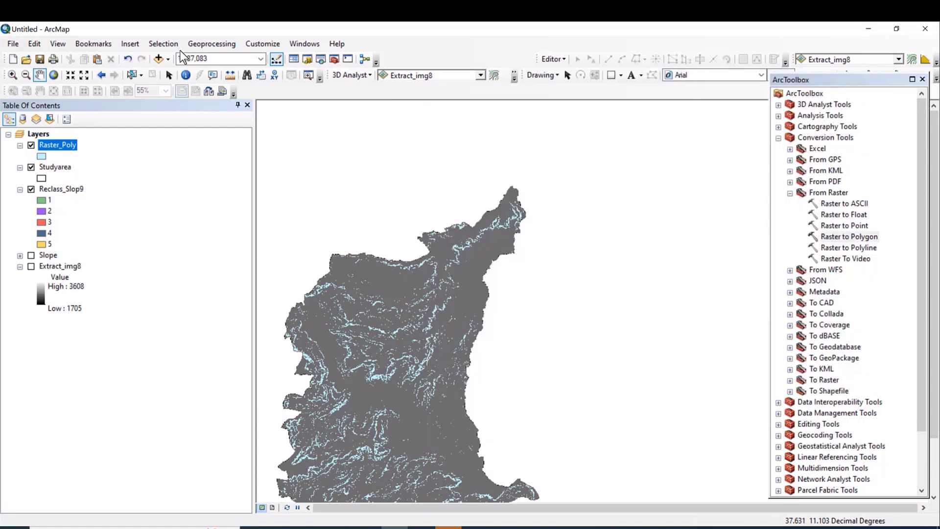
click(212, 44)
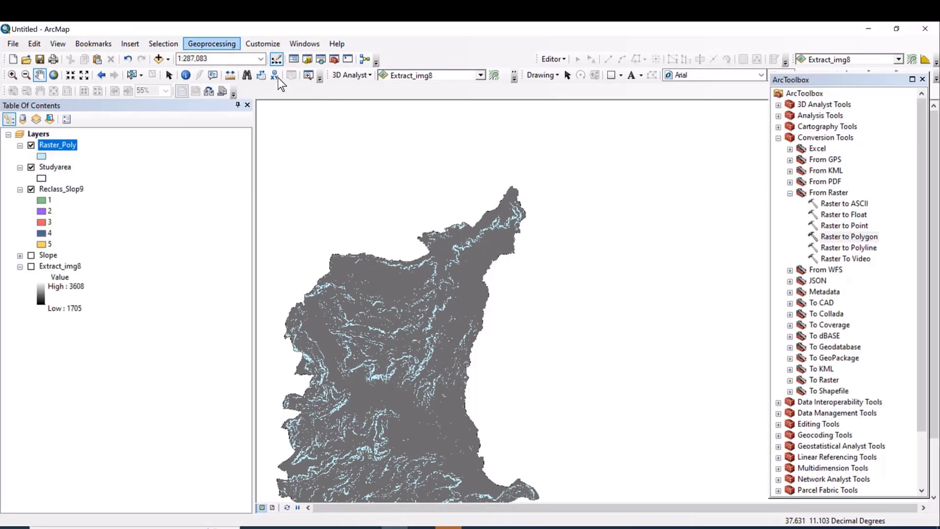
click(208, 47)
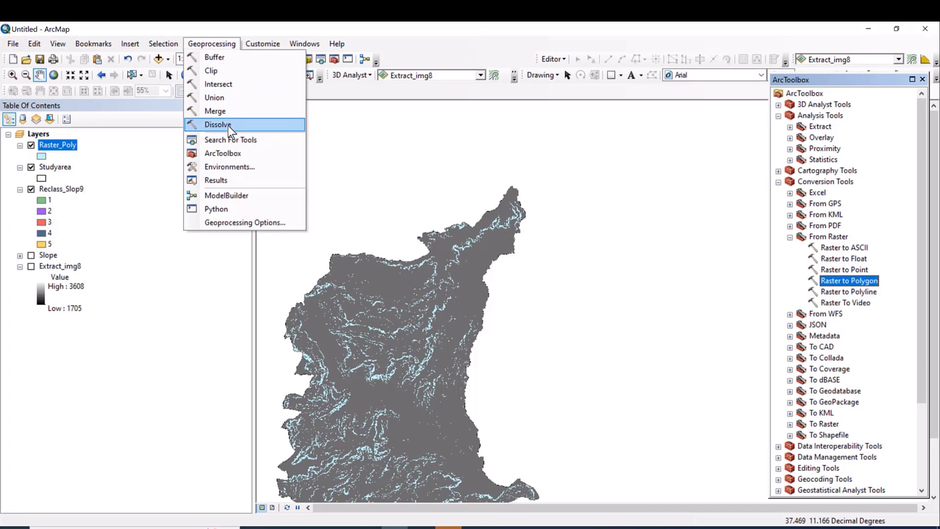
click(228, 125)
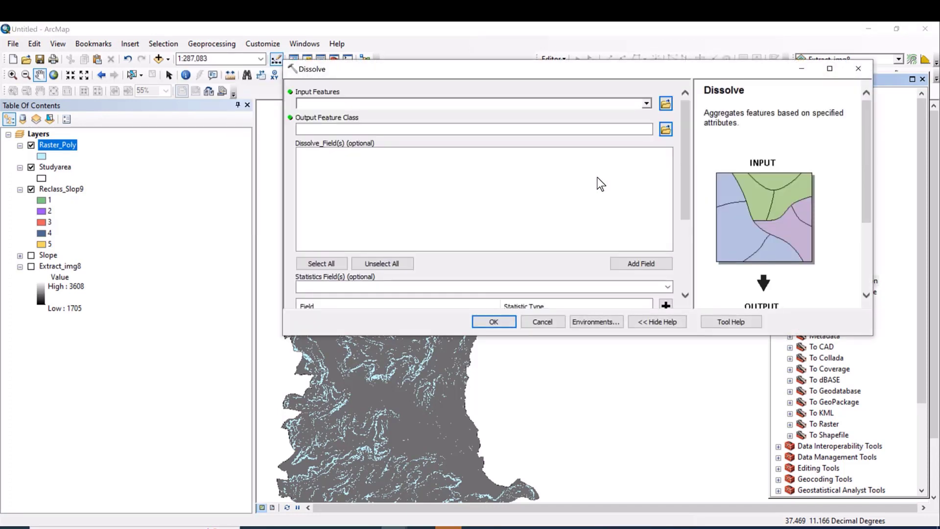
click(647, 103)
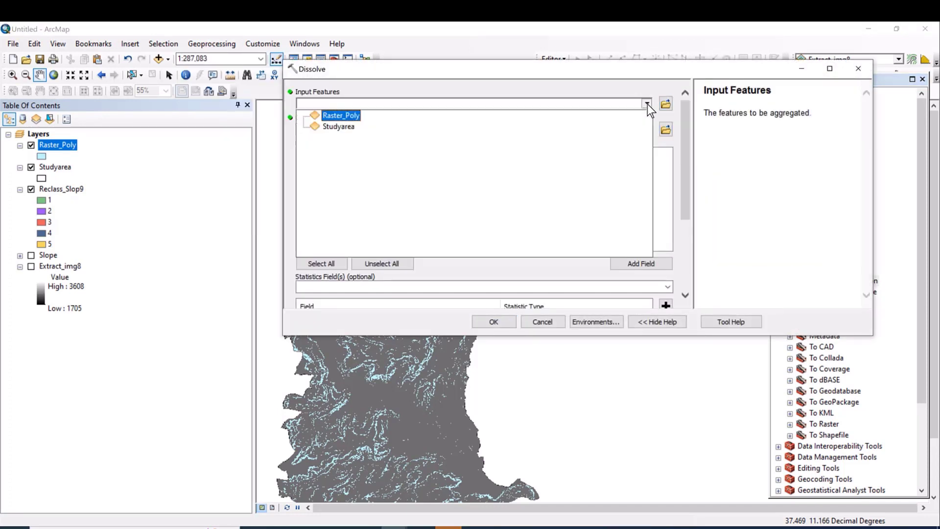
click(341, 116)
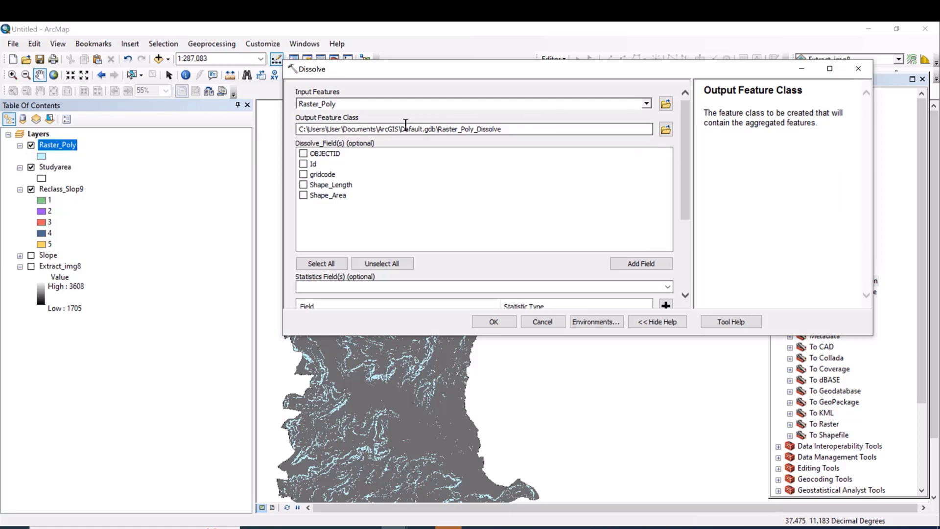
Name the output feature class Dissolve in Default.gdb and run the dissolve on the gridcode field
click(476, 132)
key(BackSpace)
key(BackSpace)
key(BackSpace)
key(BackSpace)
key(BackSpace)
key(BackSpace)
key(BackSpace)
key(BackSpace)
key(BackSpace)
key(BackSpace)
key(BackSpace)
key(BackSpace)
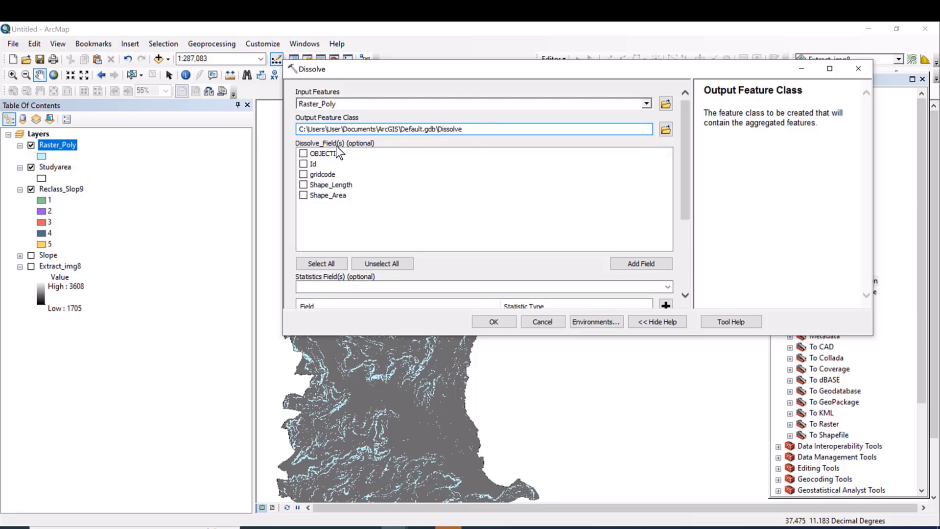
click(390, 157)
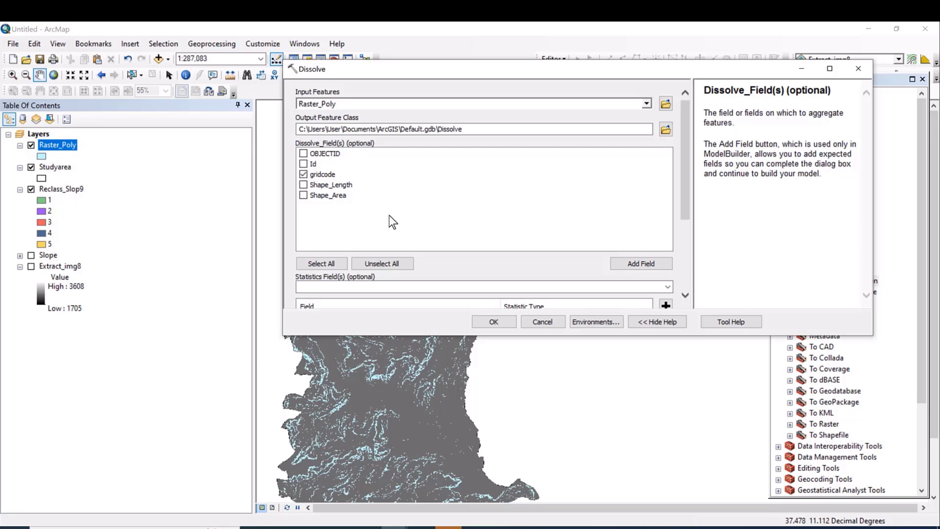
click(494, 322)
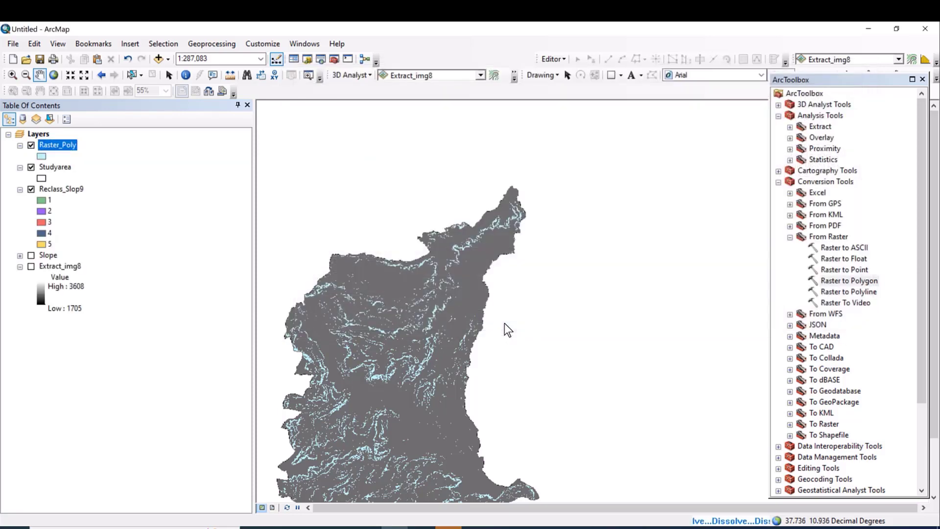
Open the Dissolve layer's attribute table and add a Double field named P_Factor
right_click(42, 147)
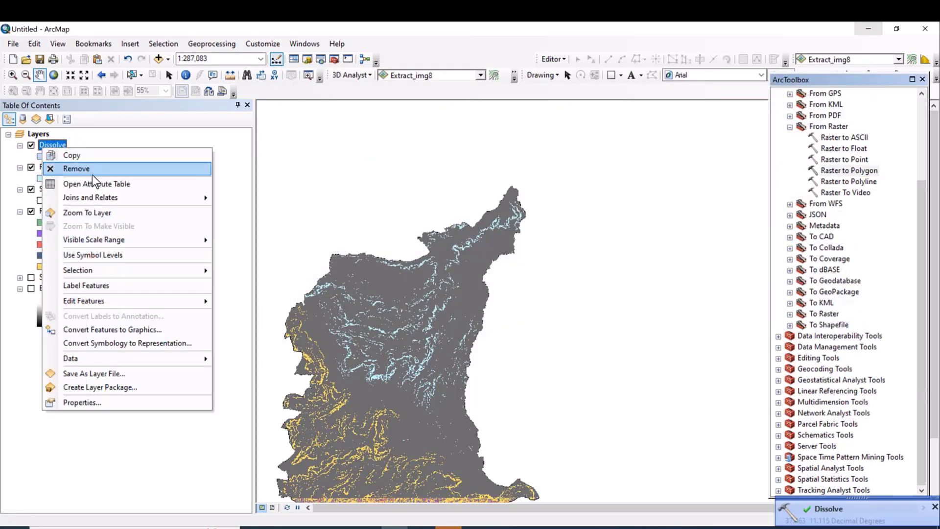
click(98, 182)
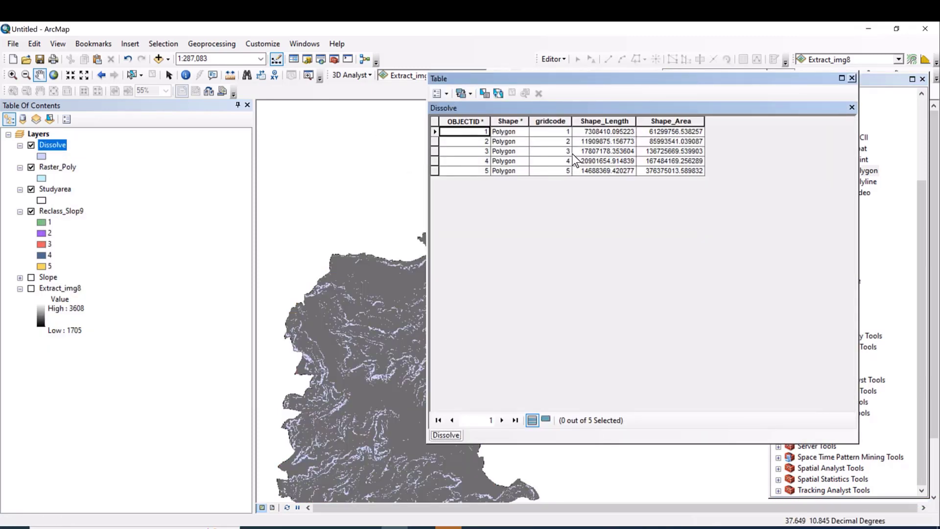
click(550, 123)
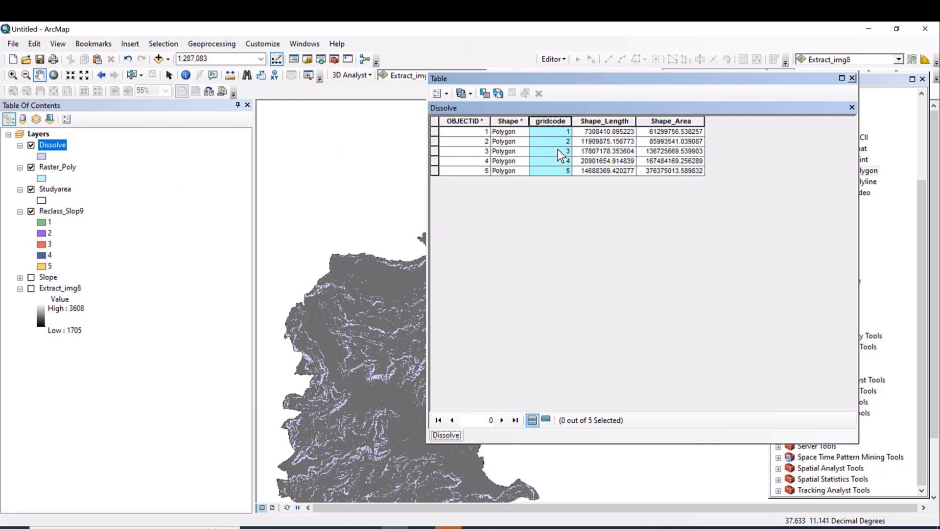
click(447, 94)
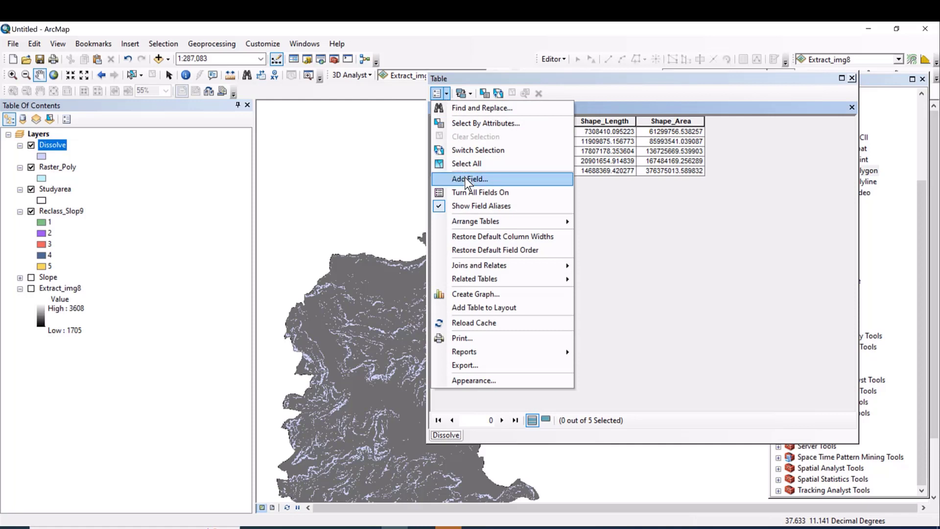
click(465, 177)
text(P_Fa)
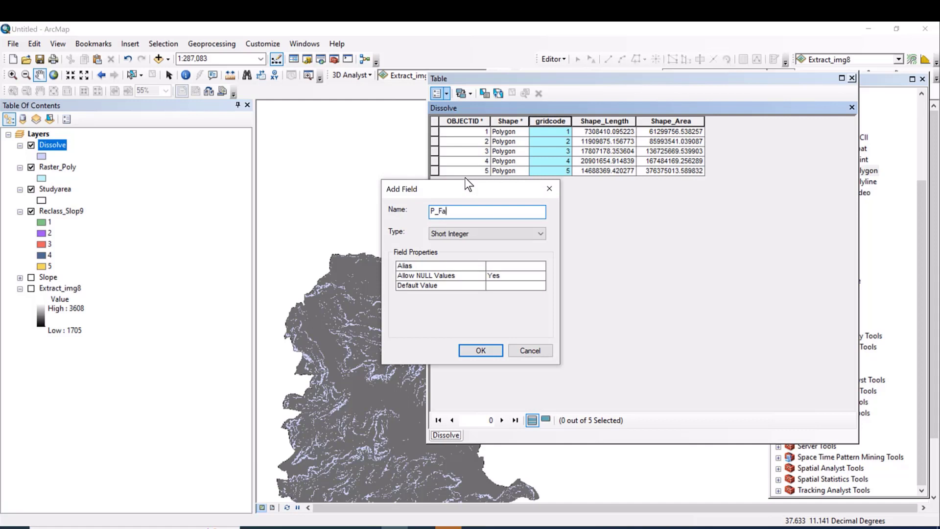
text(ctor)
click(511, 236)
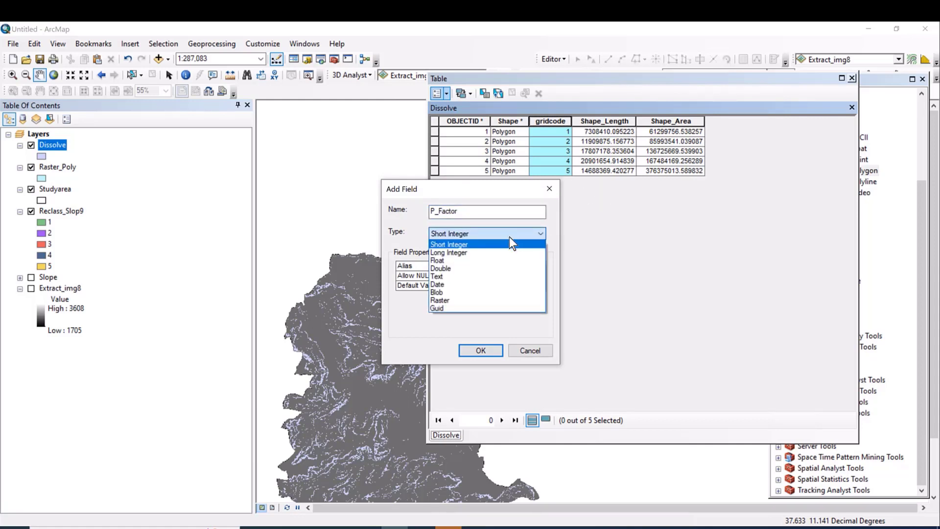
click(475, 271)
click(489, 350)
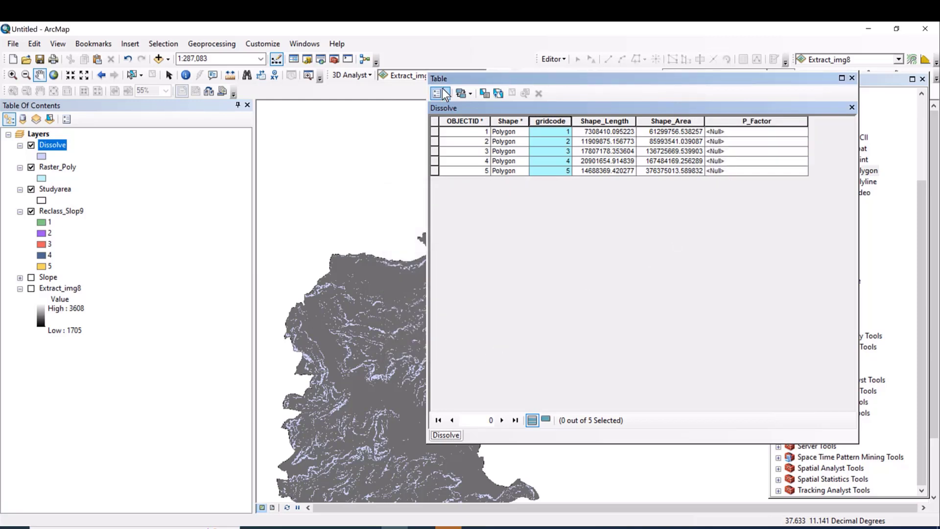
Start an edit session on the Dissolve layer, continuing despite the spatial reference warnings
click(764, 142)
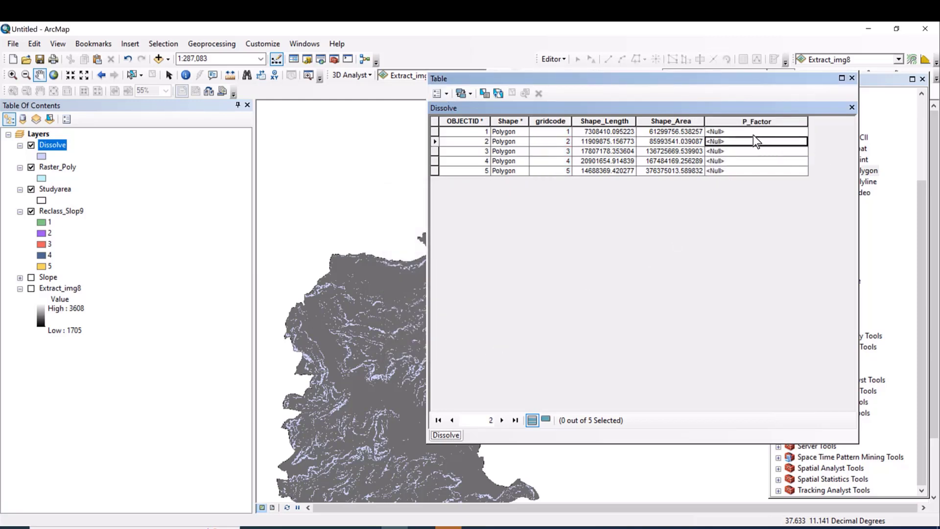
click(562, 60)
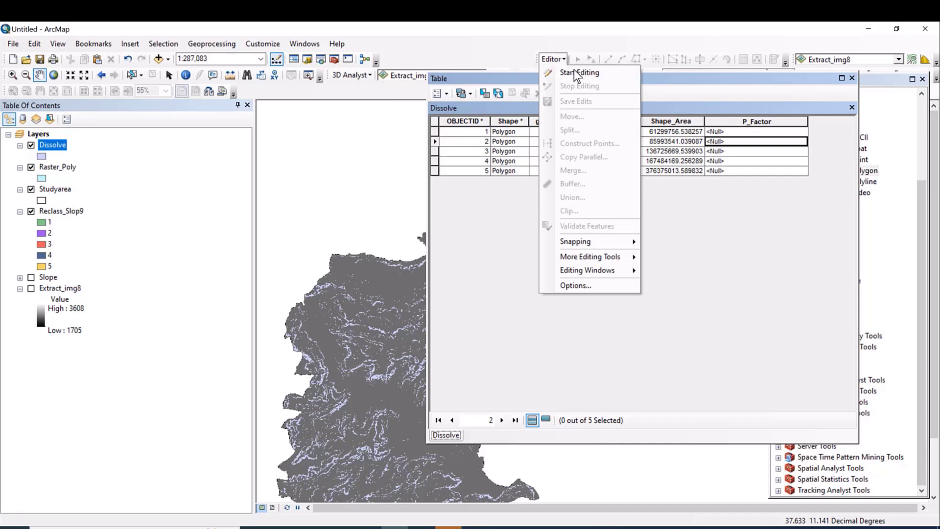
click(577, 76)
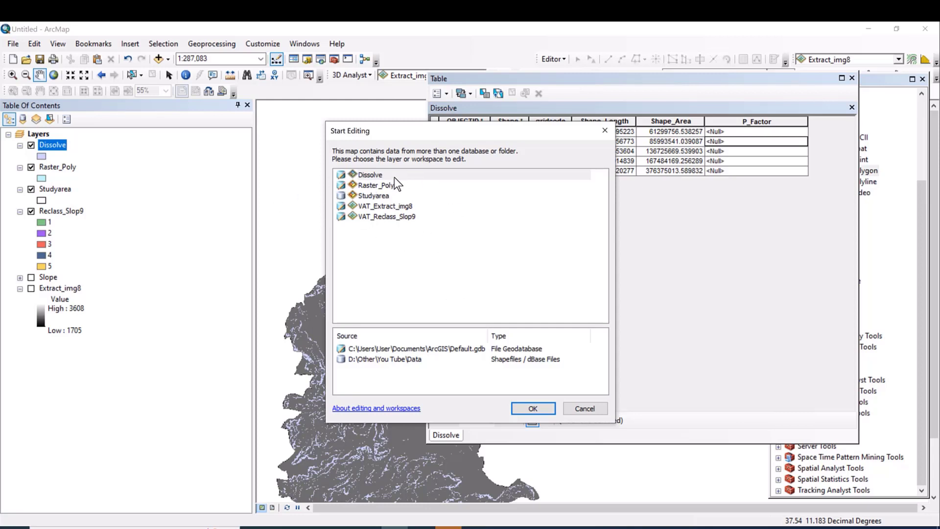
double_click(372, 177)
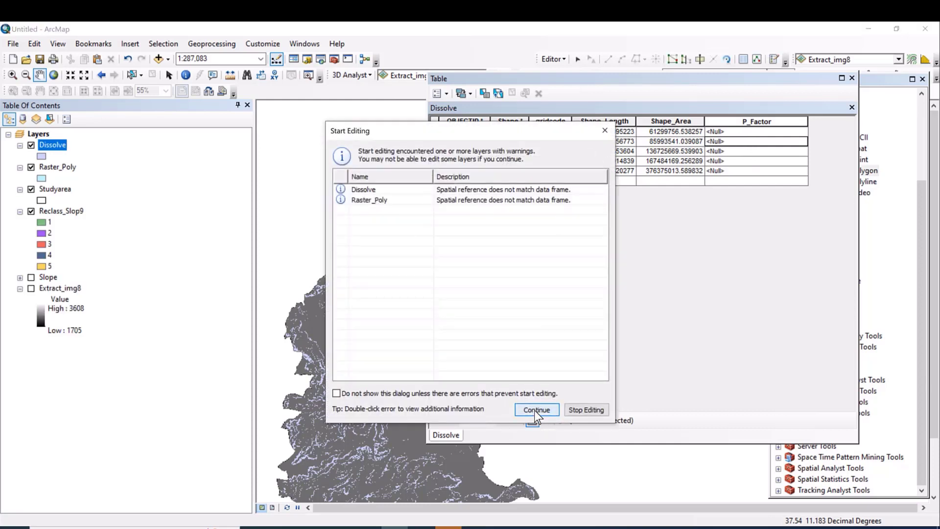
click(534, 410)
Look up the Contouring column of the P-factor table in RUSLE.pdf and set P_Factor to 0.55 for gridcode 1
click(736, 135)
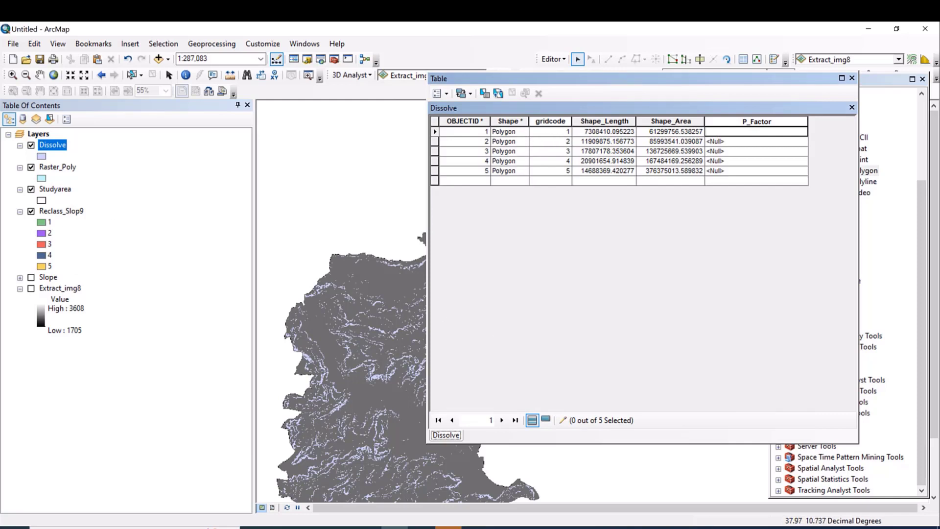
click(691, 527)
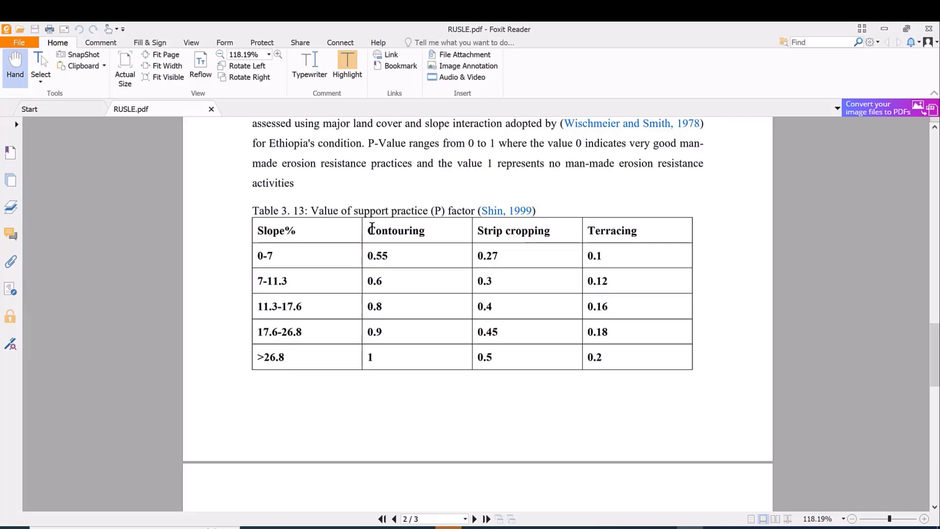
drag(366, 231, 432, 233)
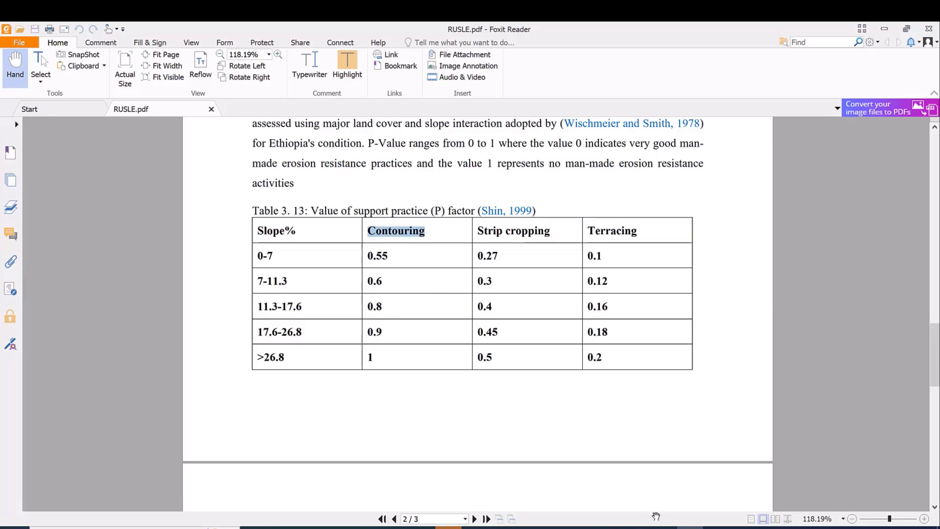
click(421, 527)
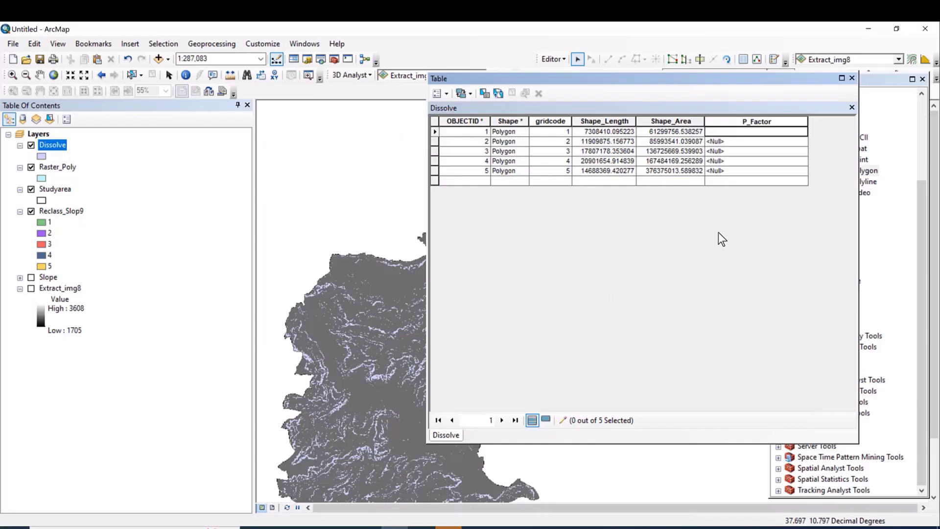
click(726, 132)
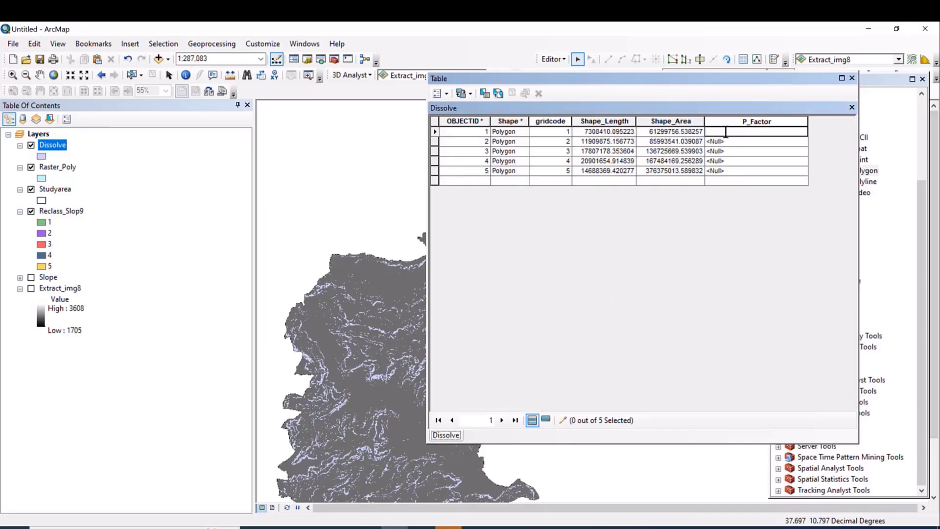
text(0.55)
key(Return)
Recheck the contouring values in RUSLE.pdf and set P_Factor to 0.6 for gridcode 2
click(720, 142)
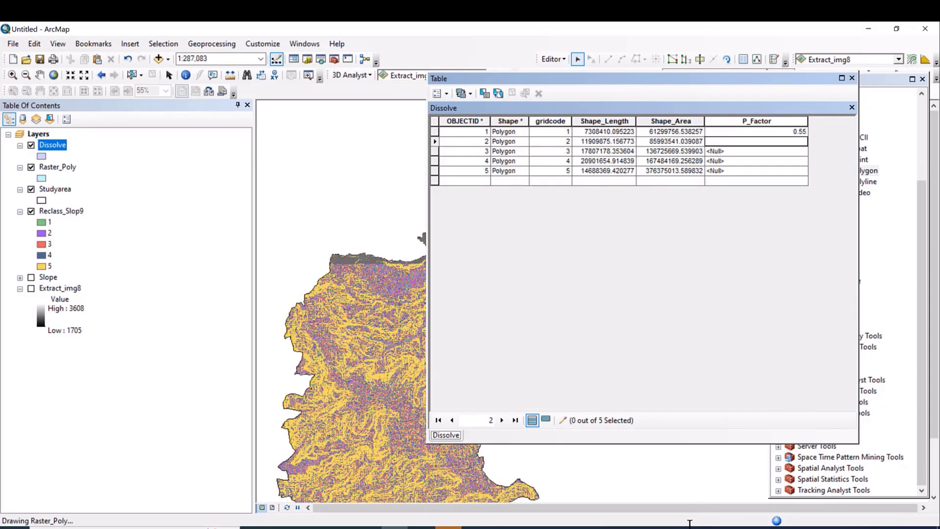
mouse_move(691, 526)
click(690, 489)
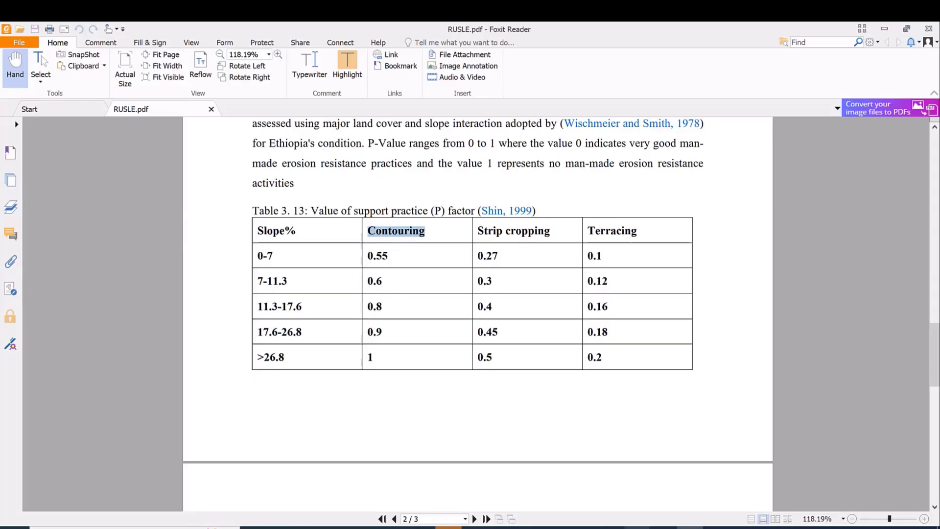
click(402, 526)
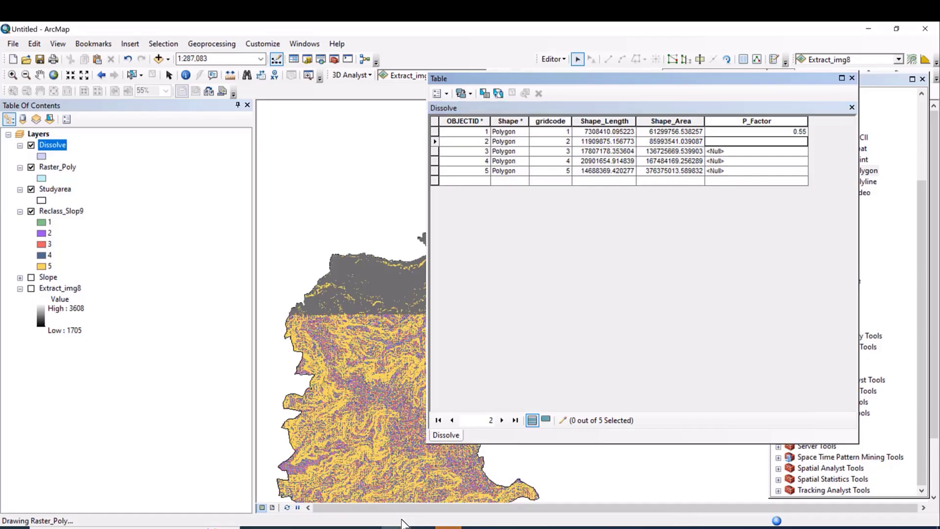
click(751, 140)
text(0.6)
Set P_Factor to 0.8 for gridcode 3, 0.9 for gridcode 4 and 1 for gridcode 5
click(731, 150)
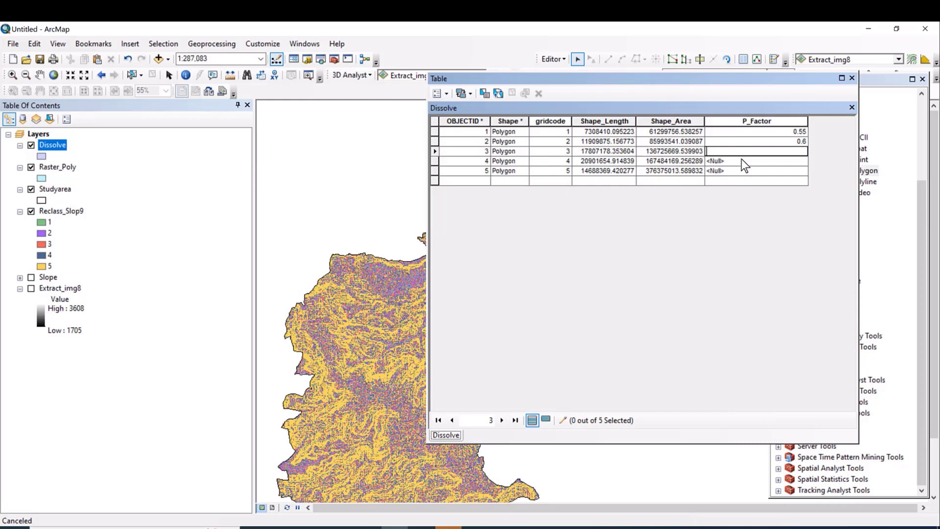
text(0.8)
key(Return)
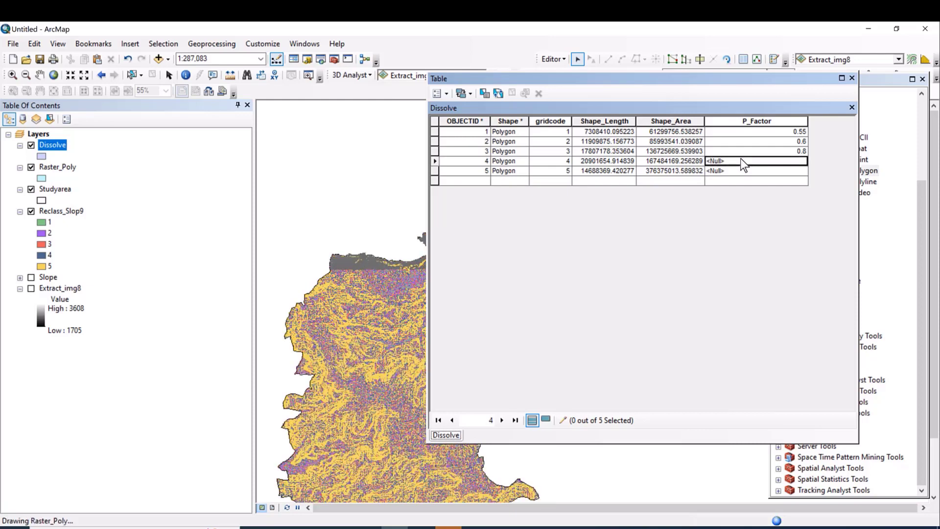
click(741, 158)
text(0.9)
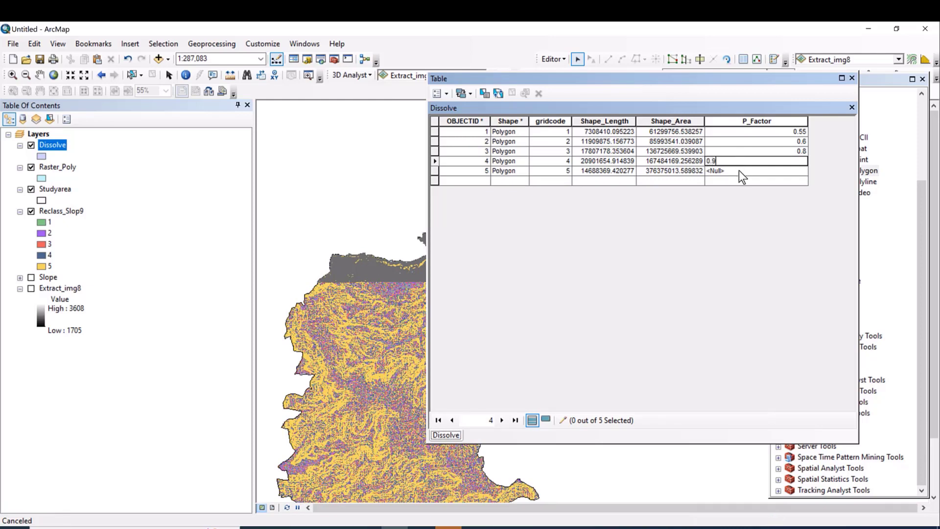
click(739, 171)
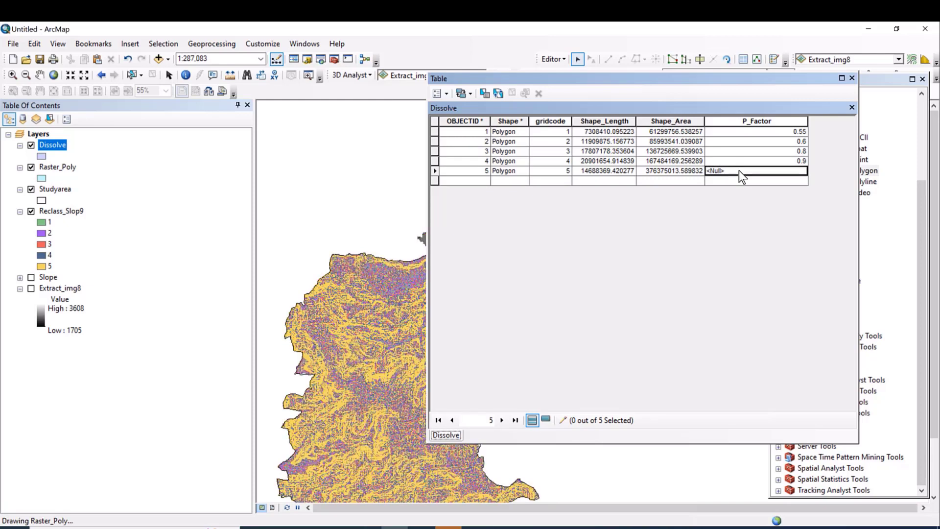
click(739, 171)
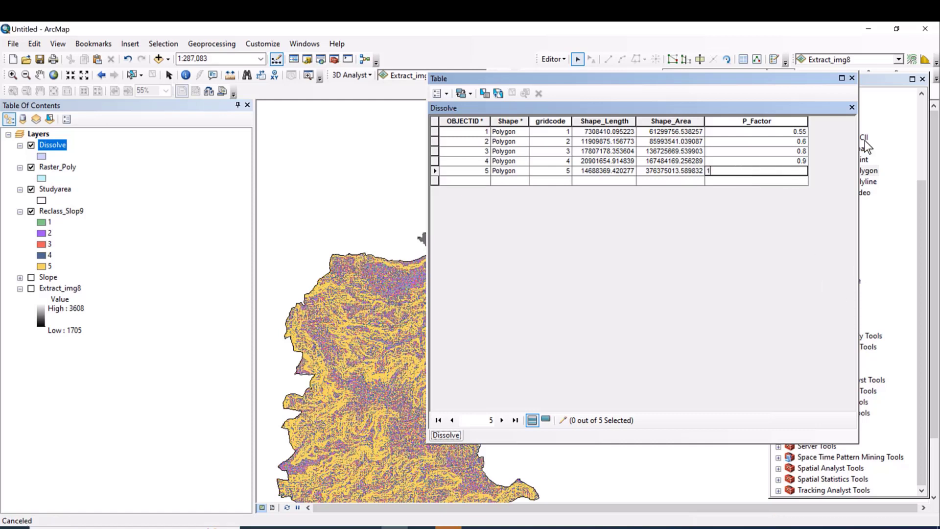
Stop editing the Dissolve layer and save the P_Factor edits
click(565, 61)
click(566, 85)
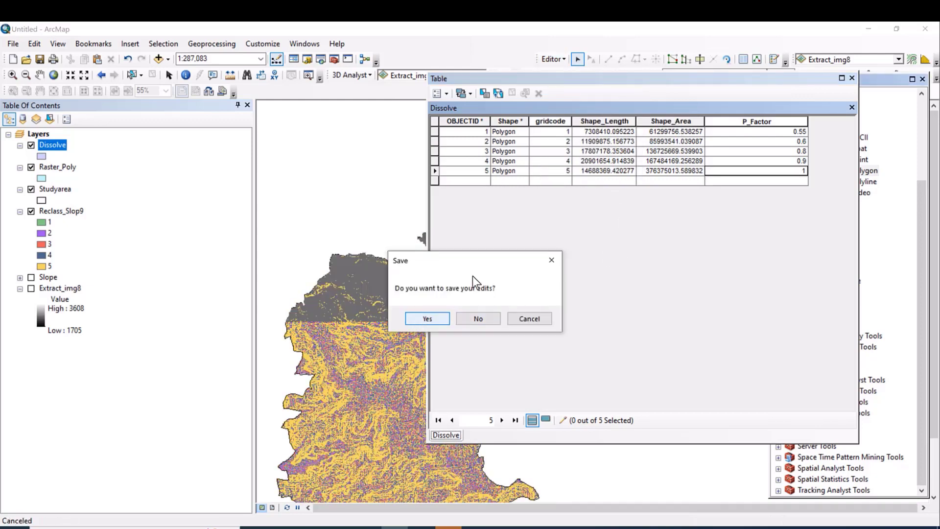
click(429, 320)
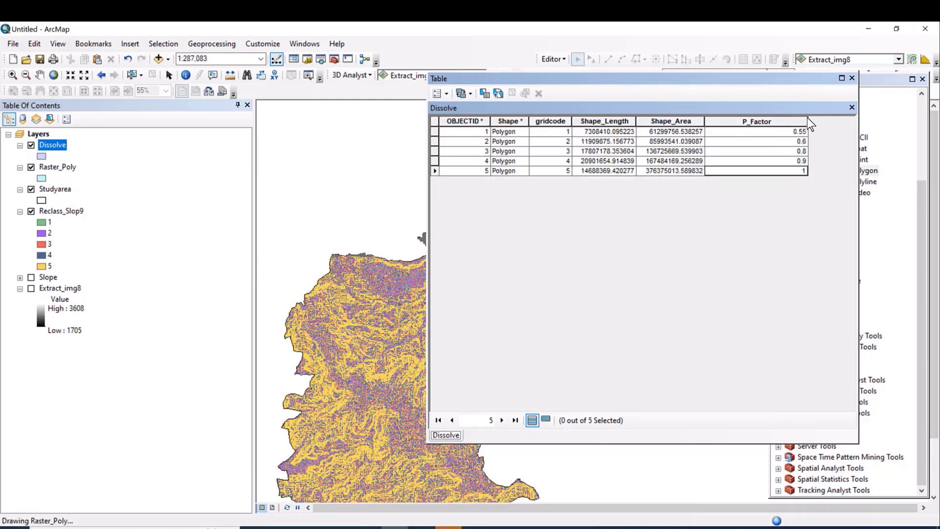
Narrow the P_Factor column in the Dissolve attribute table and close the table
drag(807, 118, 765, 122)
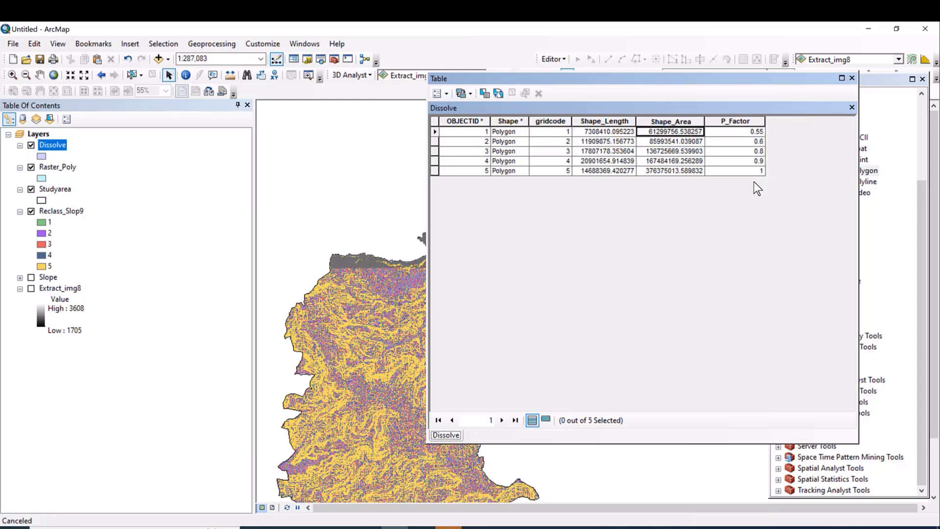
click(851, 77)
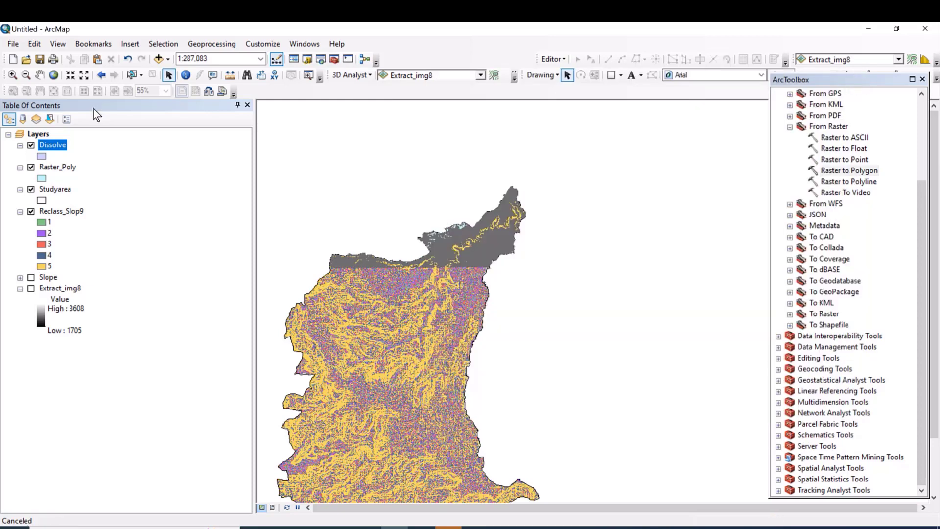
Convert the Dissolve polygons to a raster with Polygon to Raster, using P_Factor as the value field
click(790, 126)
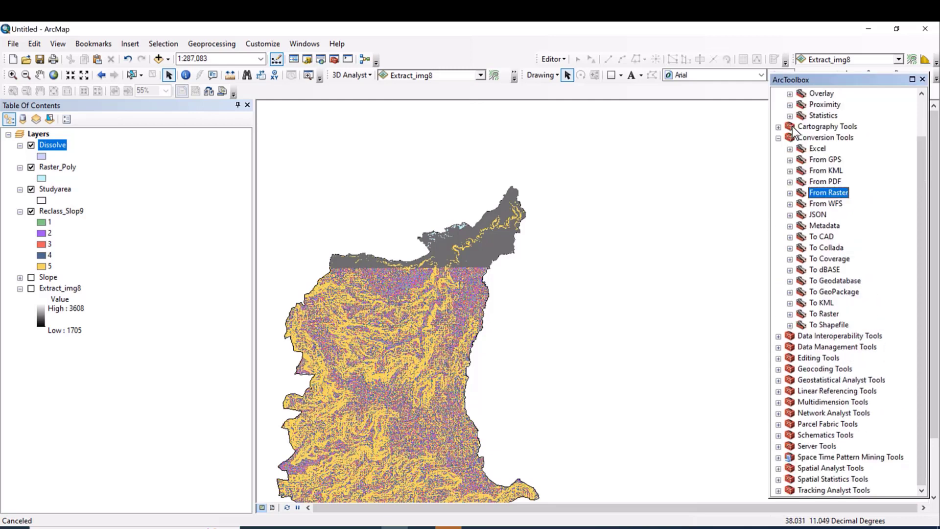
click(794, 314)
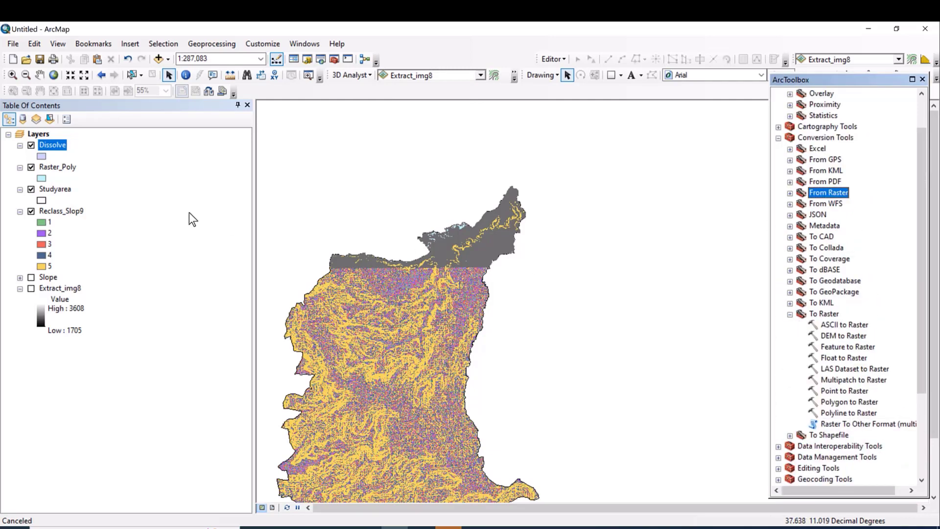
double_click(835, 404)
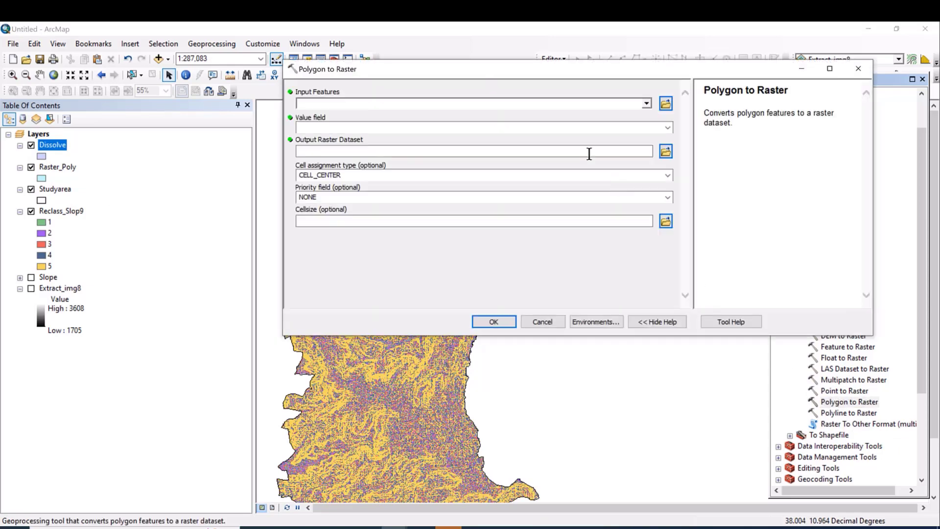
click(649, 103)
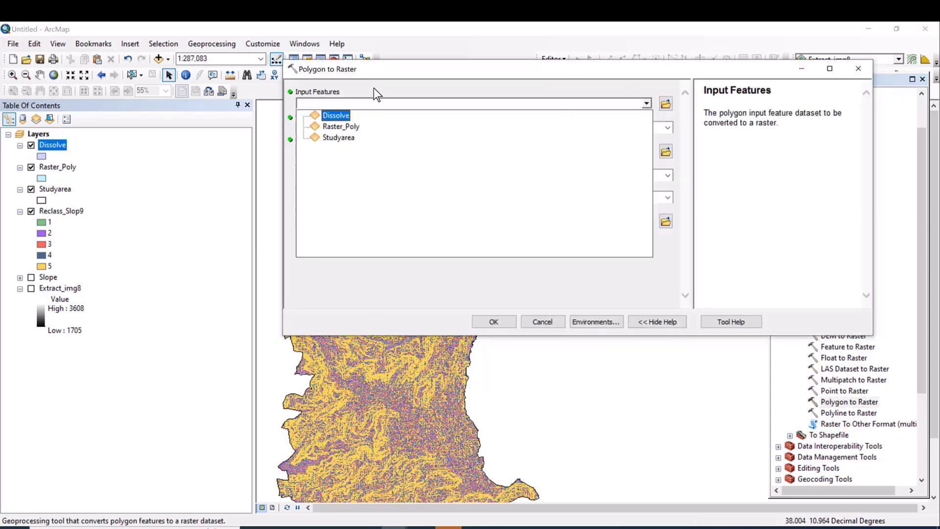
click(343, 118)
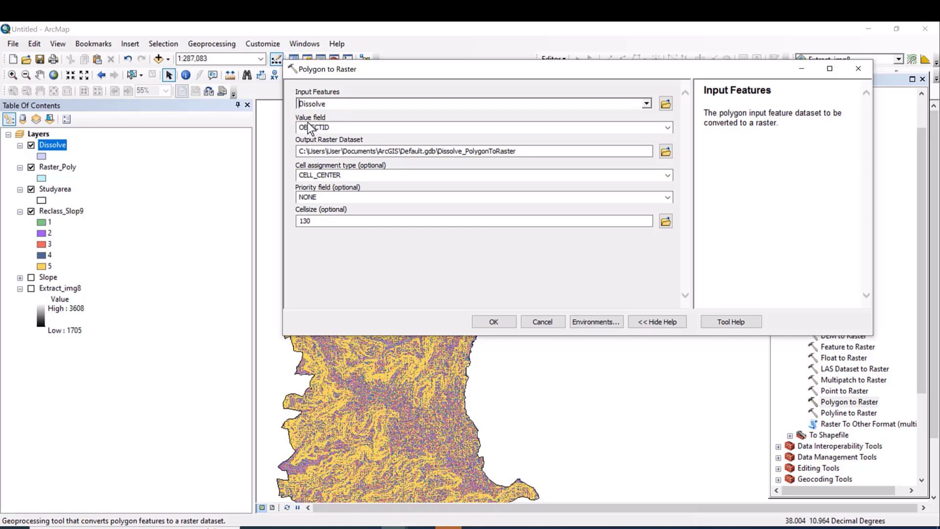
click(668, 128)
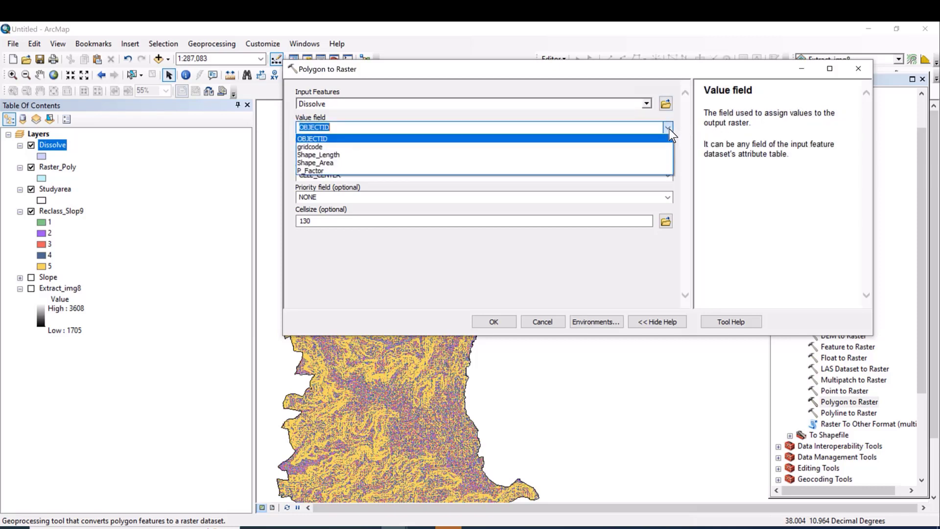
click(374, 171)
click(300, 220)
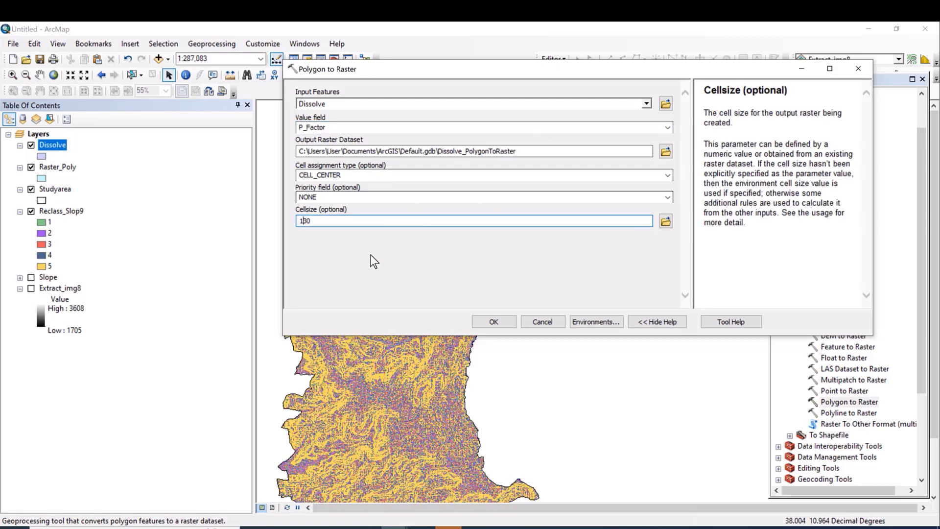
click(495, 325)
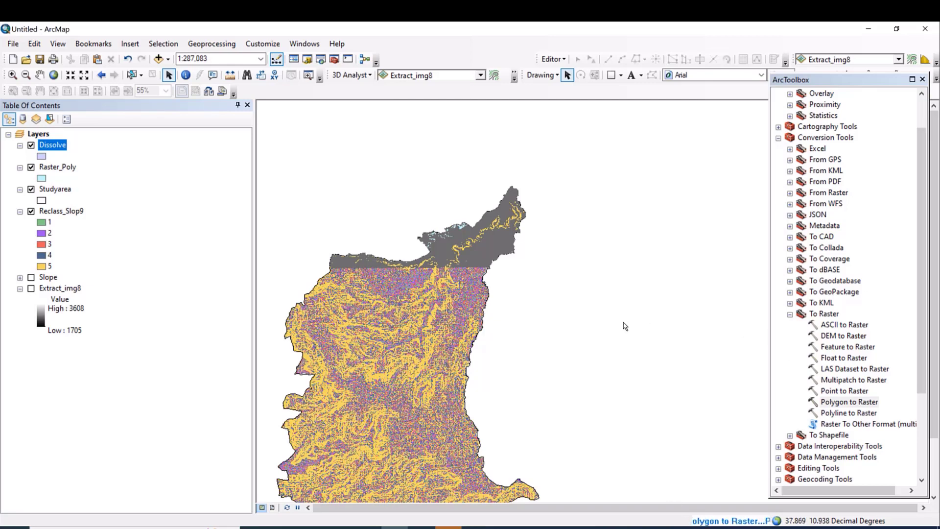
Hide the Raster_Poly, Dissolve, Studyarea and Reclass_Slop9 layers, leaving only the Dissolve_PolygonToRaster layer switched on
click(31, 167)
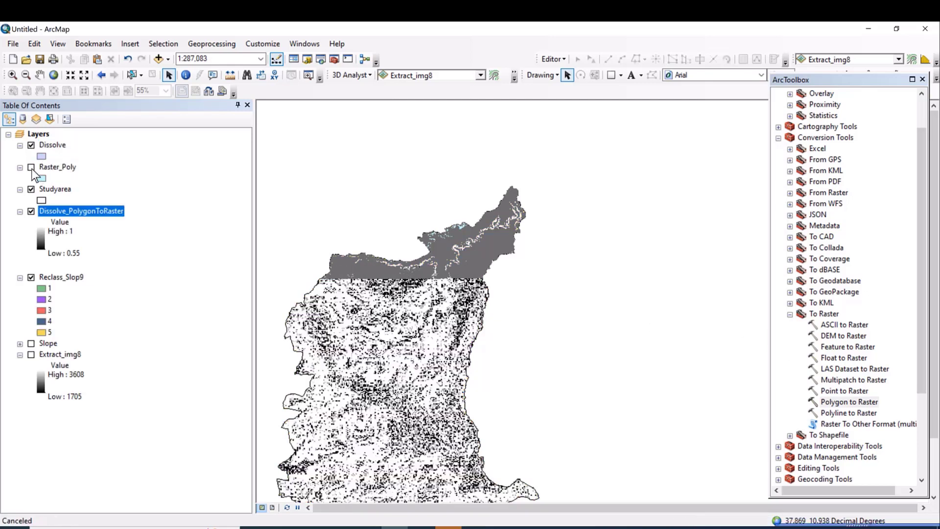
click(31, 145)
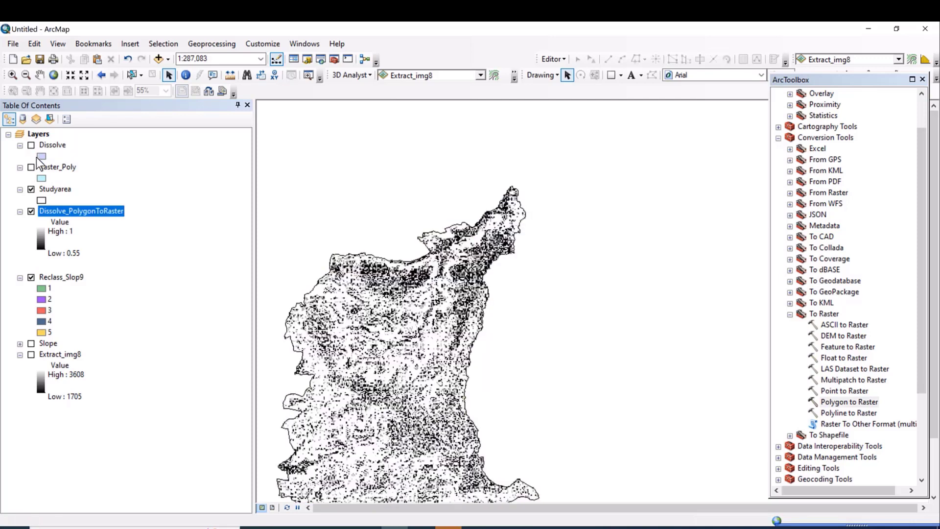
click(31, 190)
click(31, 278)
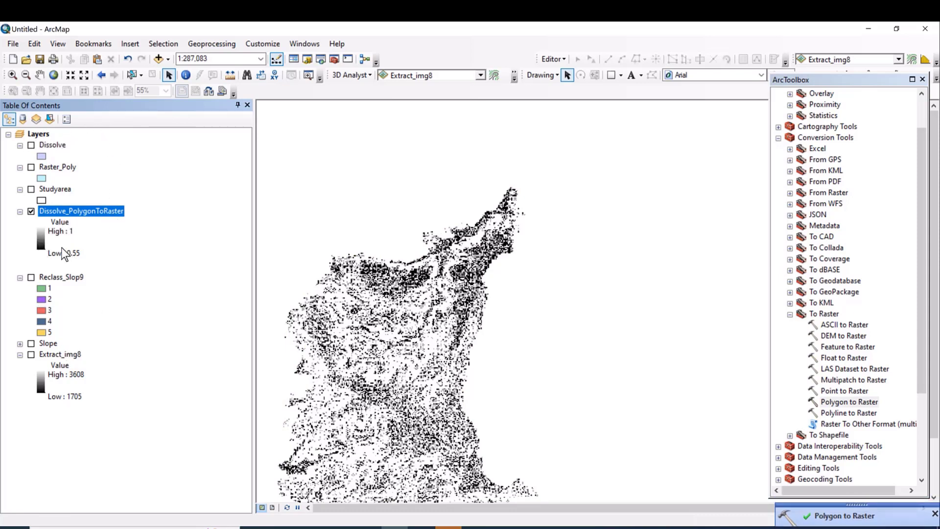
Apply the red-yellow-green color ramp to the Dissolve_PolygonToRaster layer and bring the whole raster into view
click(39, 237)
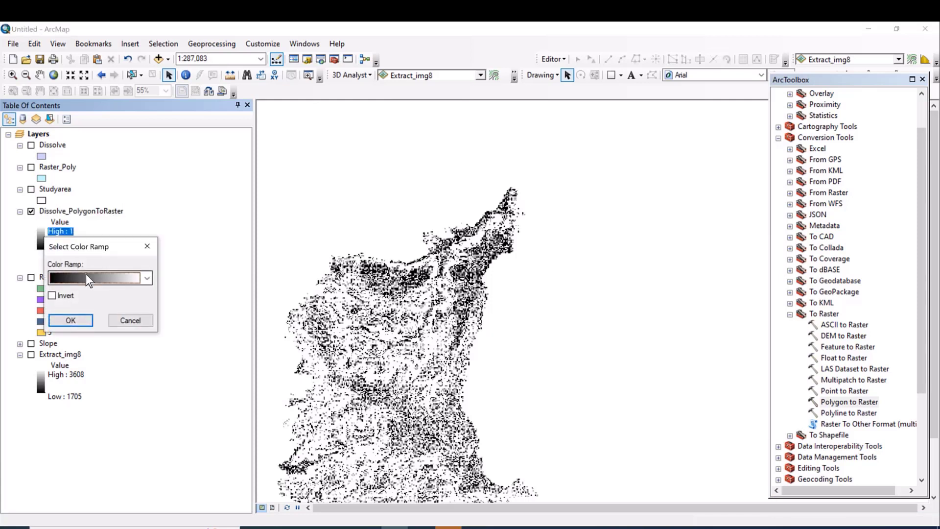
click(86, 276)
click(98, 74)
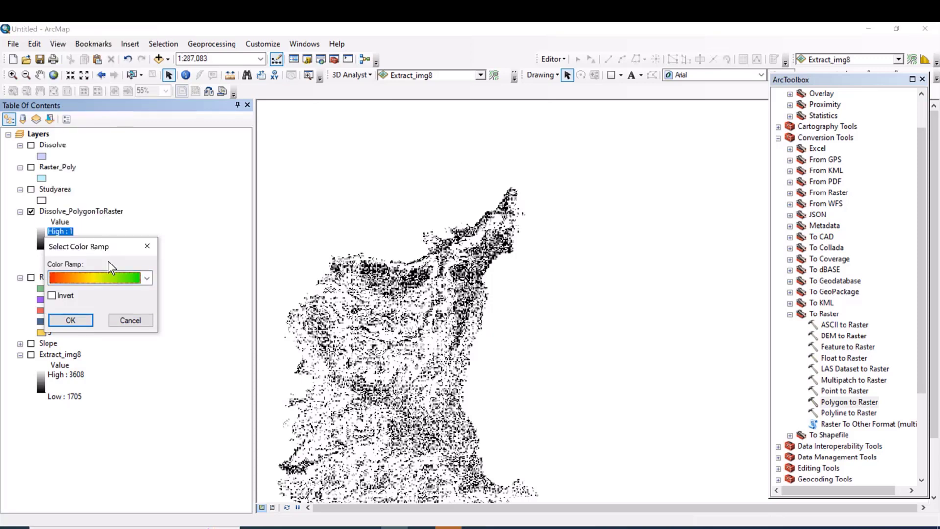
click(78, 321)
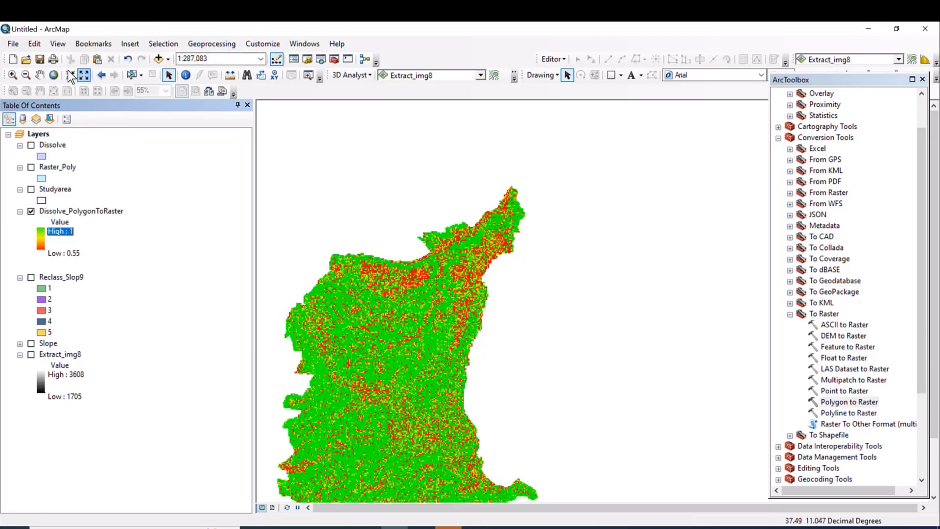
click(39, 76)
drag(521, 271, 520, 263)
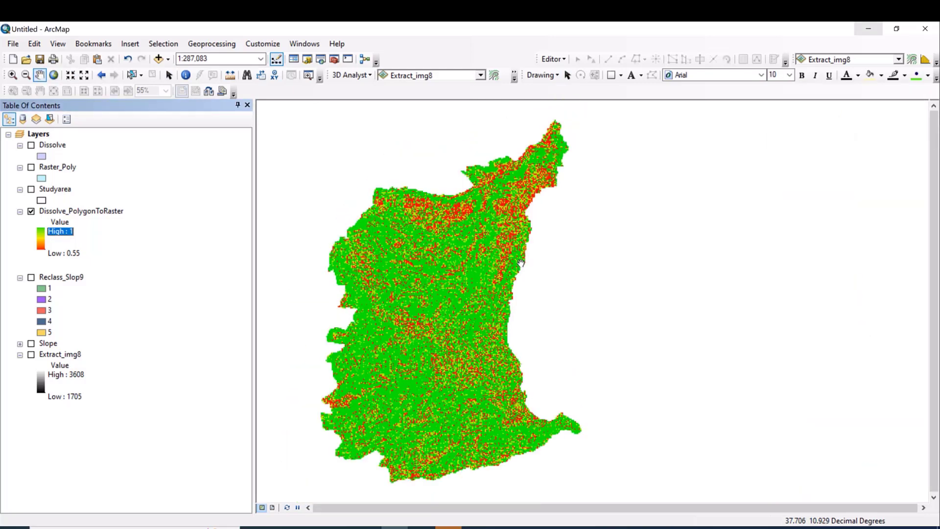